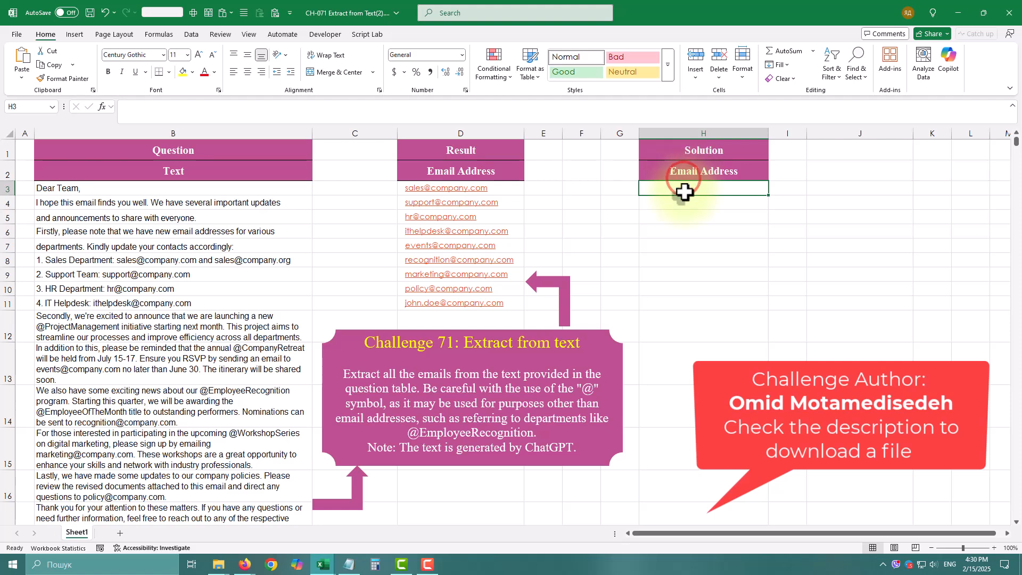
# Step: Start a REGEXEXTRACT formula in cell H3 with the range B3:B19 as its text argument
pyautogui.click(685, 188)
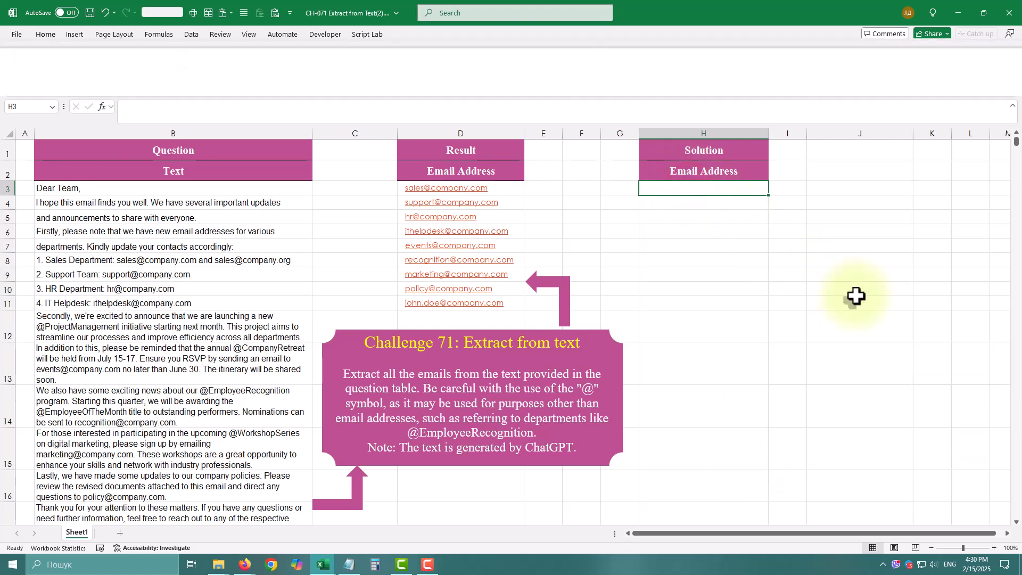
pyautogui.write('=')
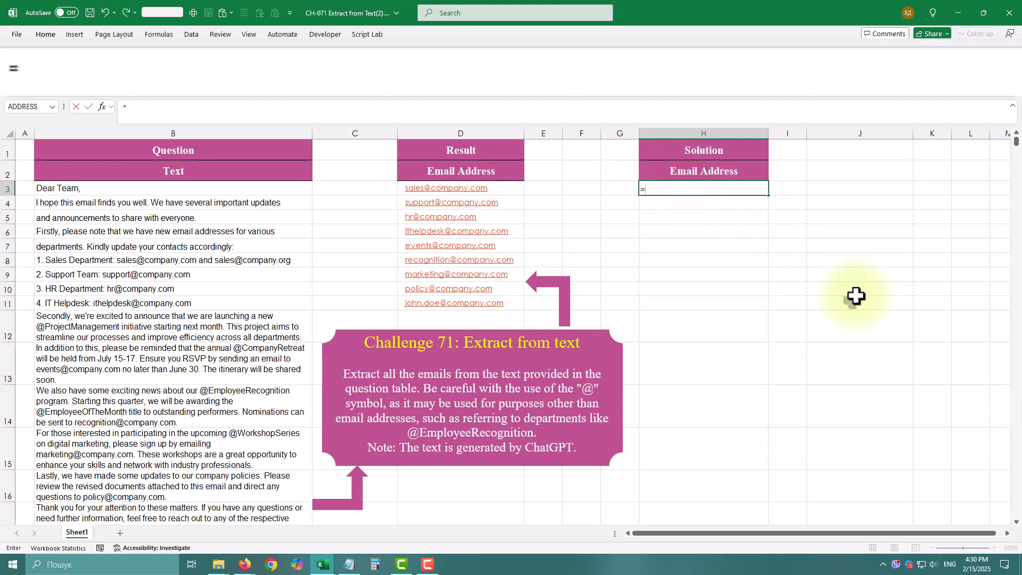
pyautogui.write('r')
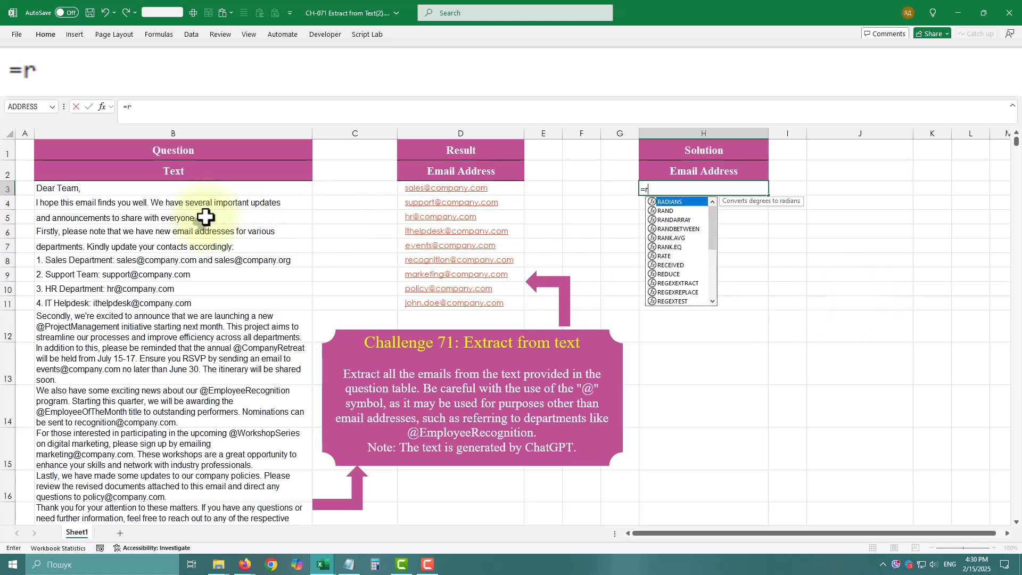
pyautogui.write('egex')
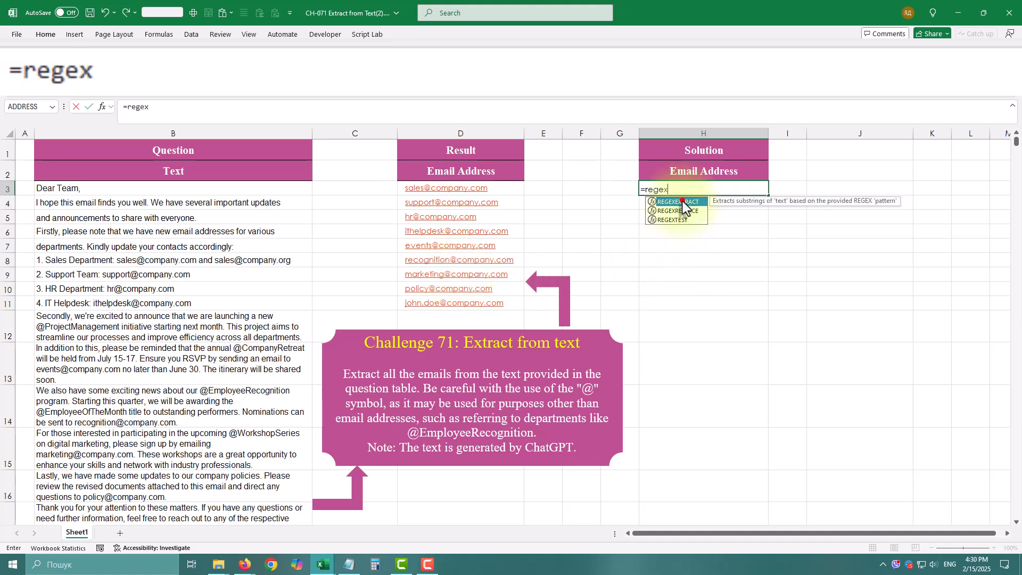
pyautogui.doubleClick(683, 203)
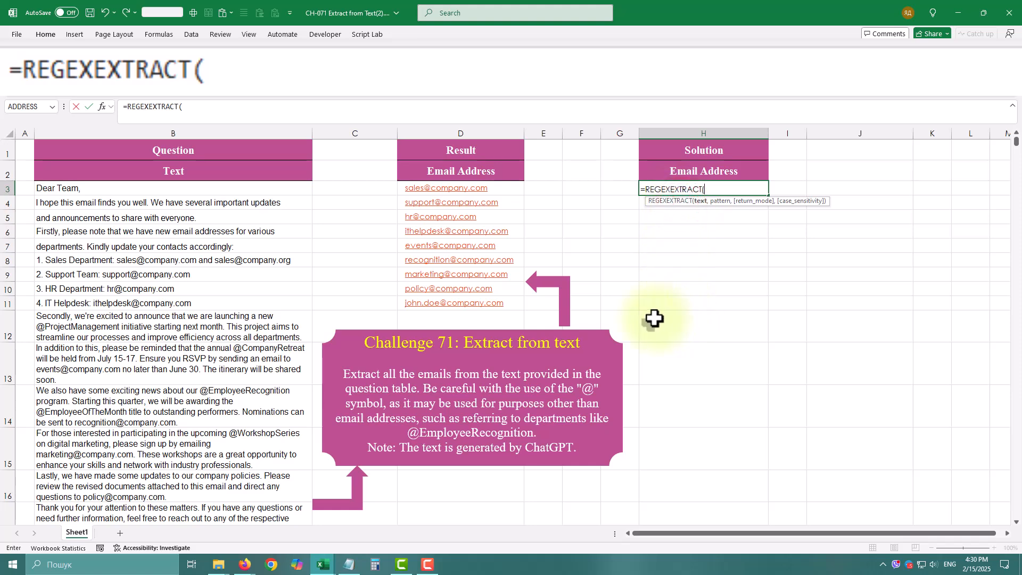
pyautogui.moveTo(219, 182); pyautogui.dragTo(237, 518)
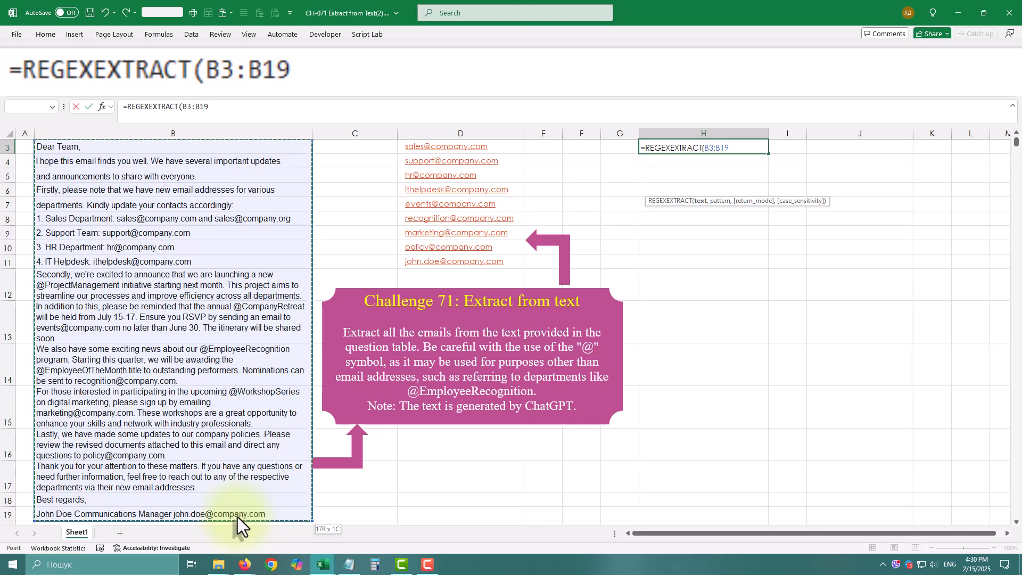
pyautogui.scroll(1, 270, 494)
# Step: Complete the H3 formula with the pattern "[\w.-]+@[\w.-]+\.\w+" and return mode 1 for all matches
pyautogui.write(',"[\\w.-]+@[\\w.-]+\\.\\w+')
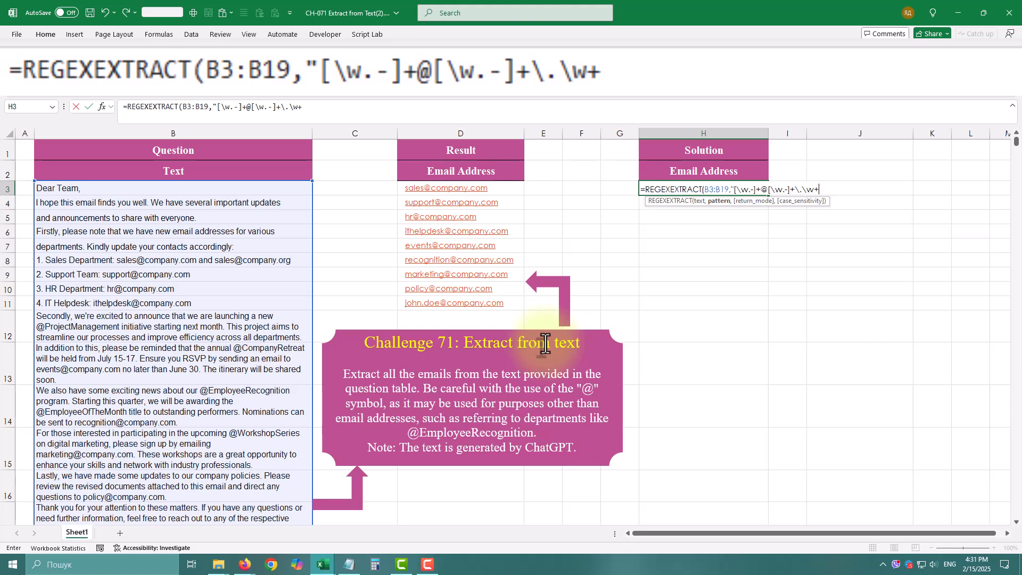
pyautogui.write('",')
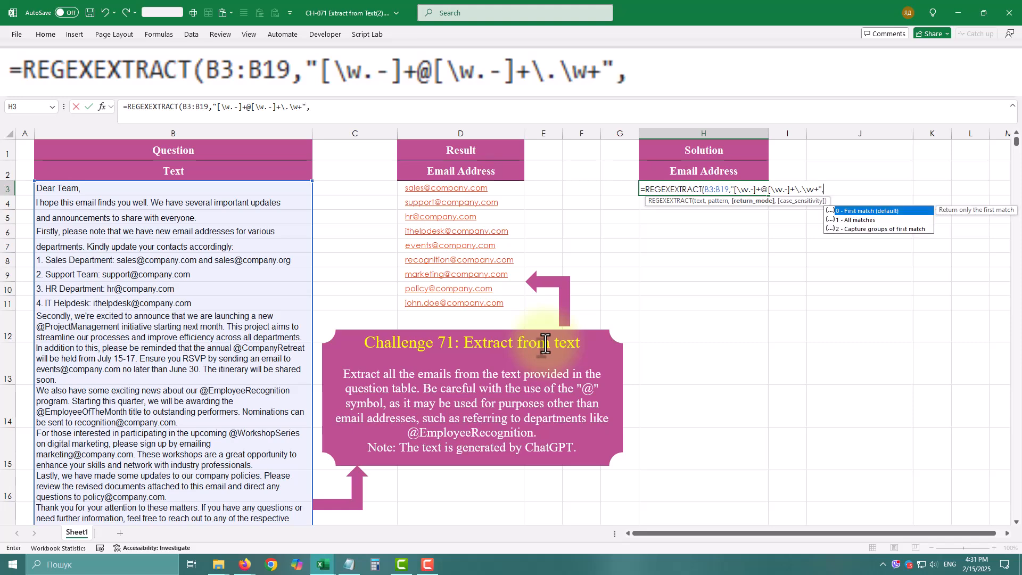
pyautogui.write('1')
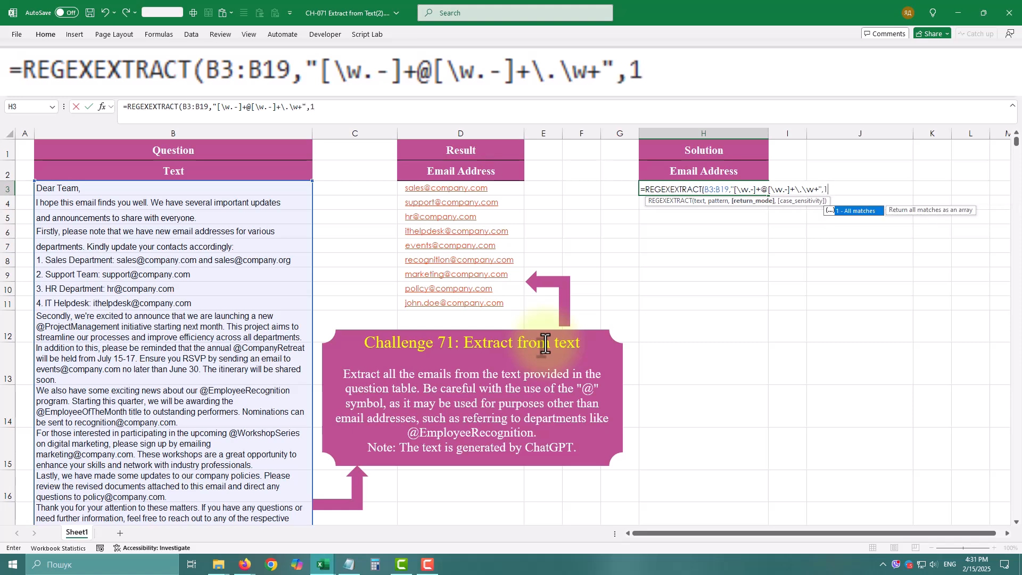
pyautogui.write(')')
pyautogui.press('Return')
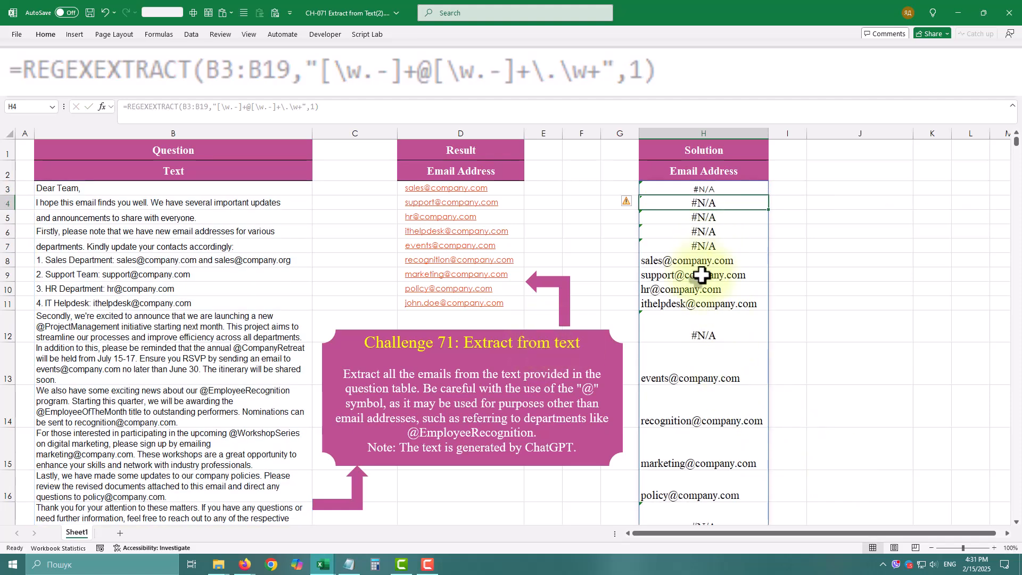
pyautogui.scroll(-2, 663, 428)
pyautogui.scroll(2, 669, 455)
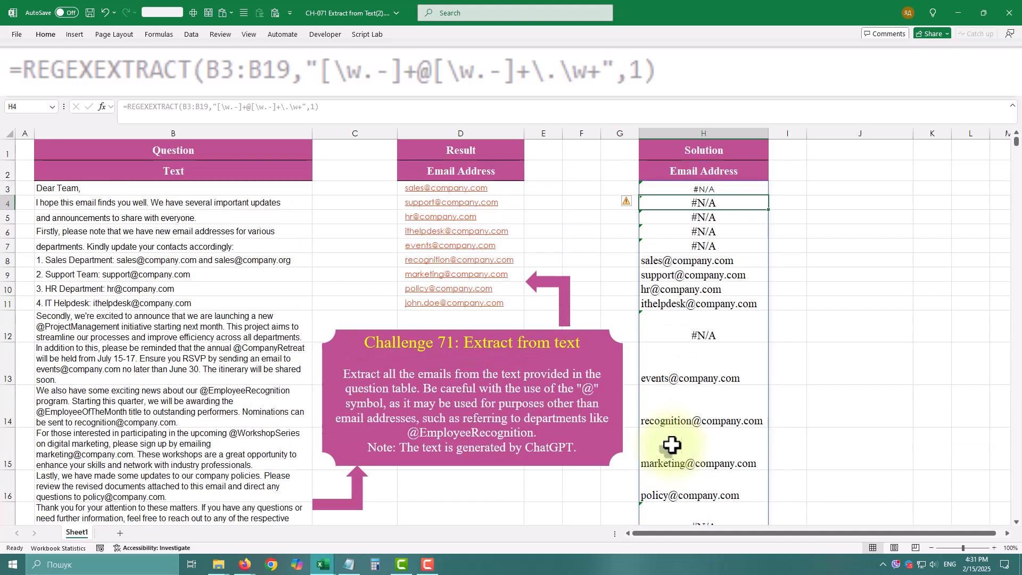
# Step: Copy the formula text of H3 into cell J3 with its references to B3:B19 unchanged
pyautogui.click(690, 188)
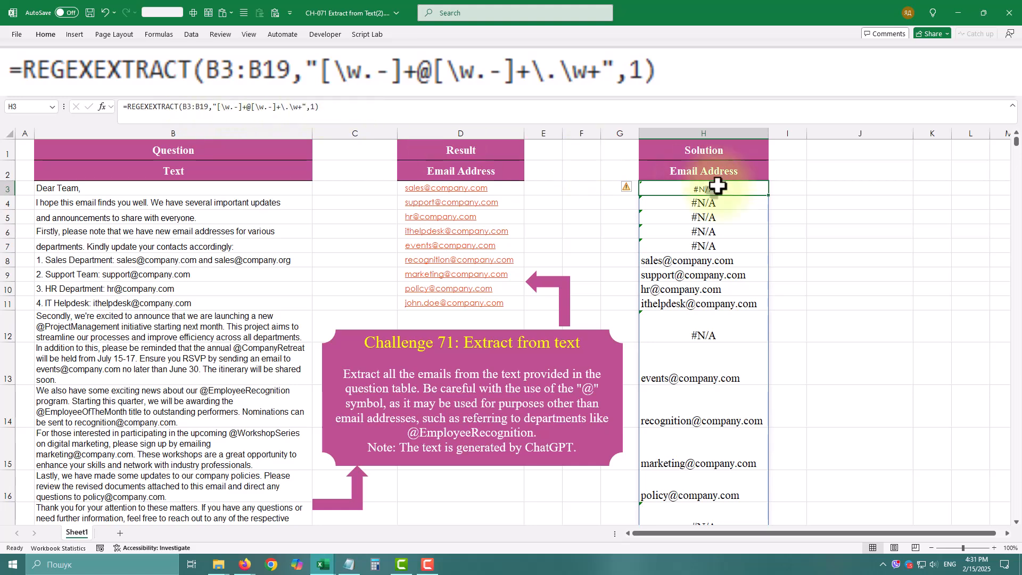
pyautogui.click(852, 192)
pyautogui.click(694, 191)
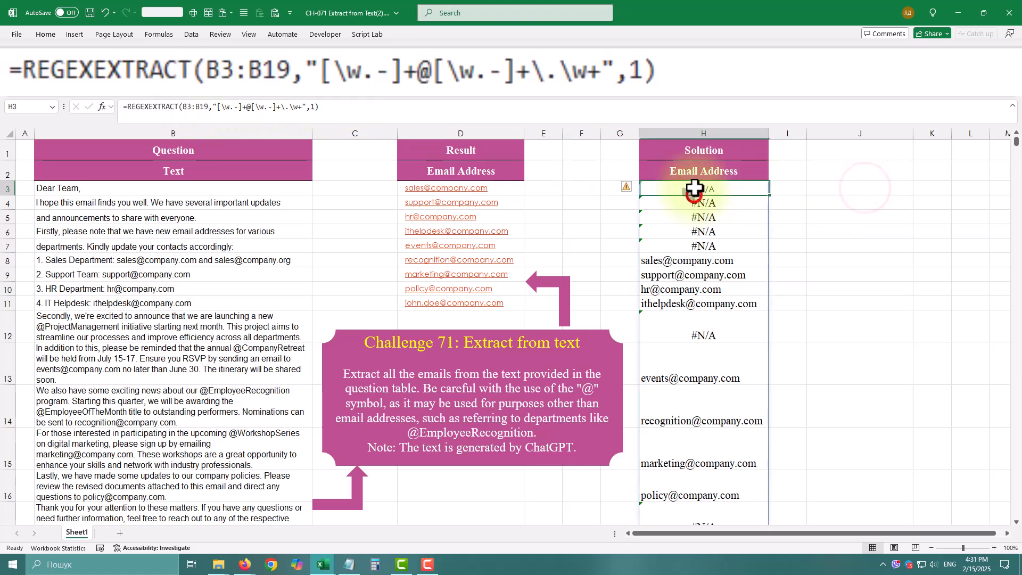
pyautogui.tripleClick(389, 112)
pyautogui.hotkey('ctrl', 'c')
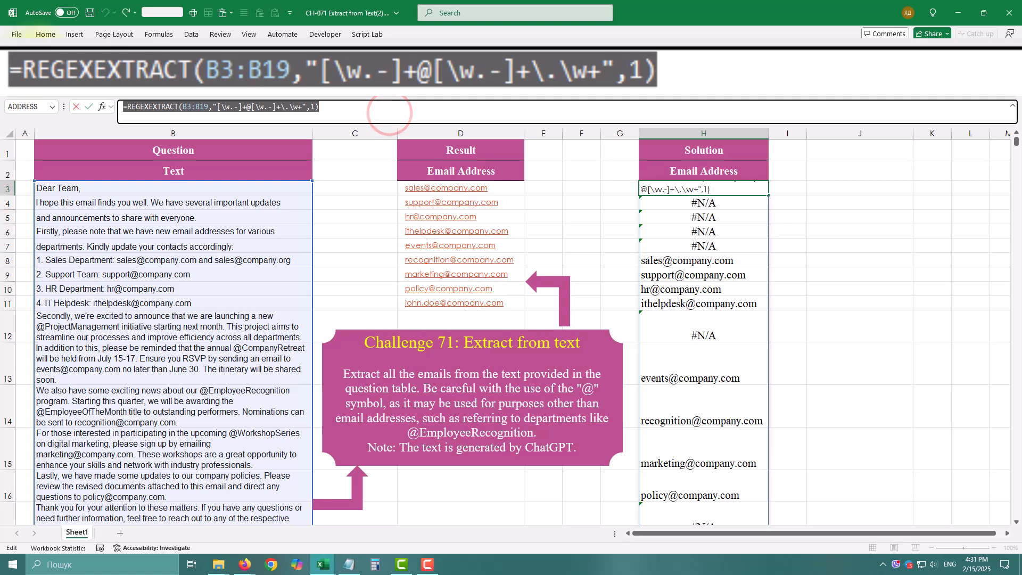
pyautogui.click(859, 188)
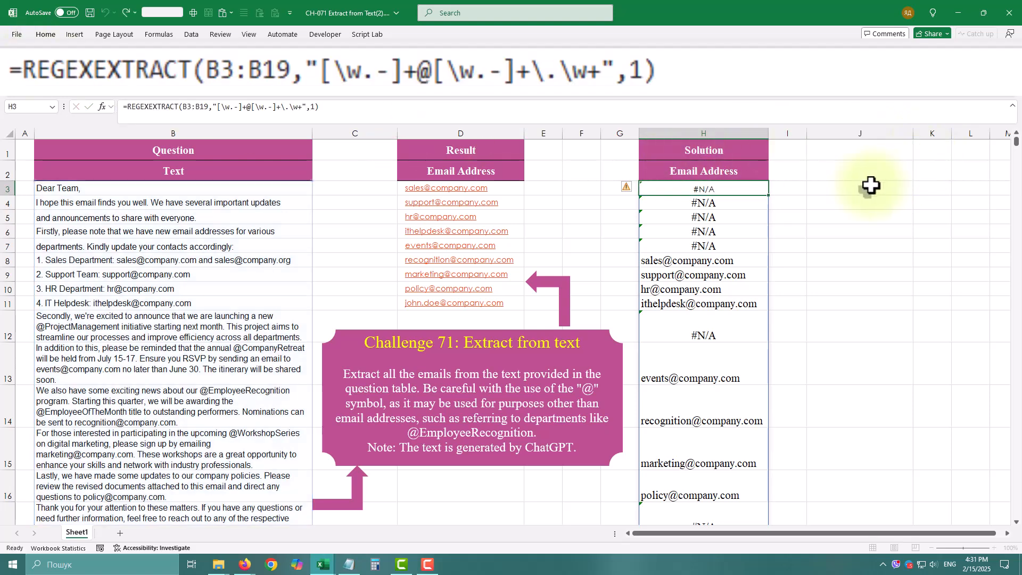
pyautogui.click(860, 187)
pyautogui.hotkey('ctrl', 'v')
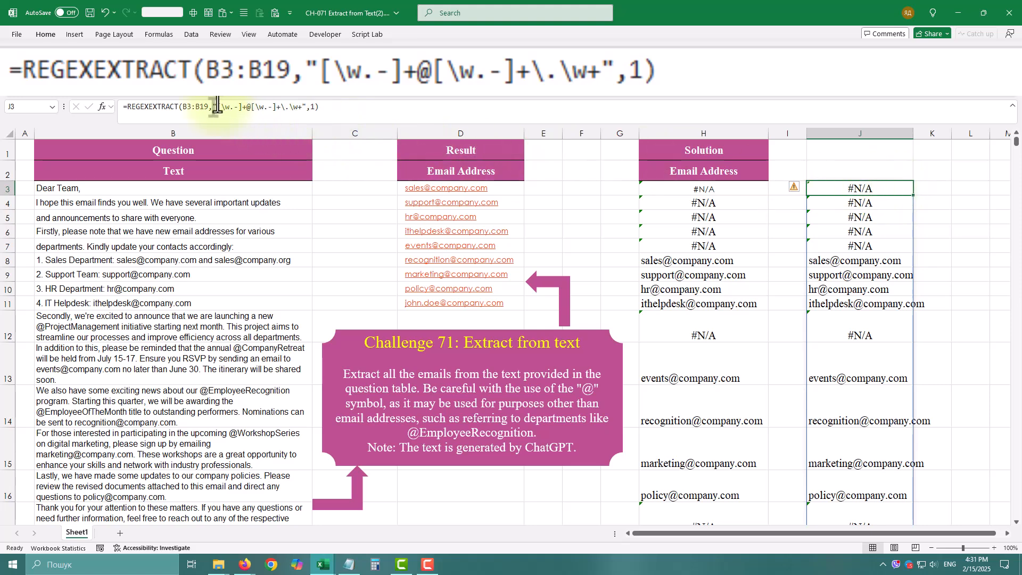
# Step: Replace the whole search pattern in the J3 formula with just "@"
pyautogui.moveTo(216, 106); pyautogui.dragTo(301, 110)
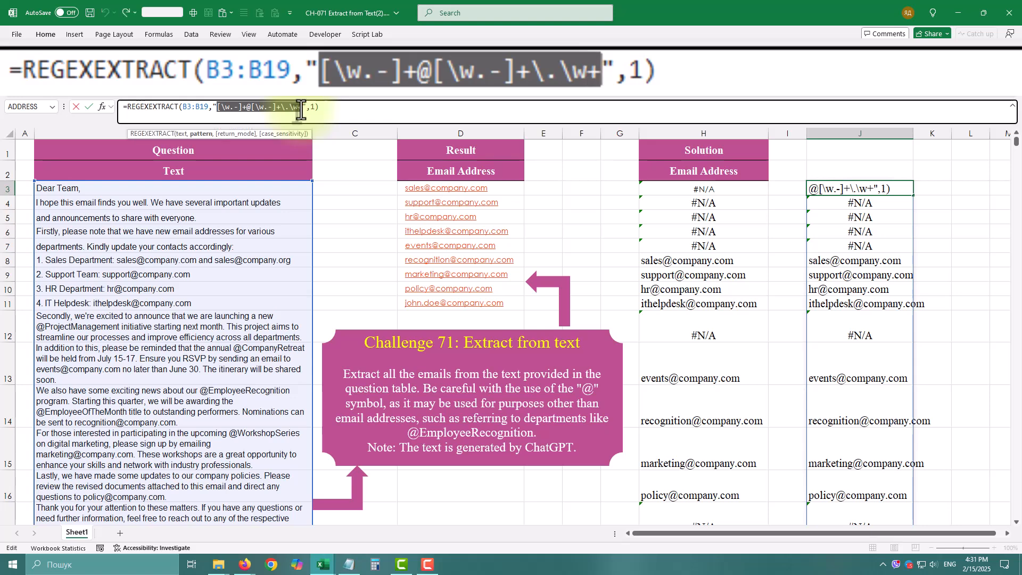
pyautogui.write('@')
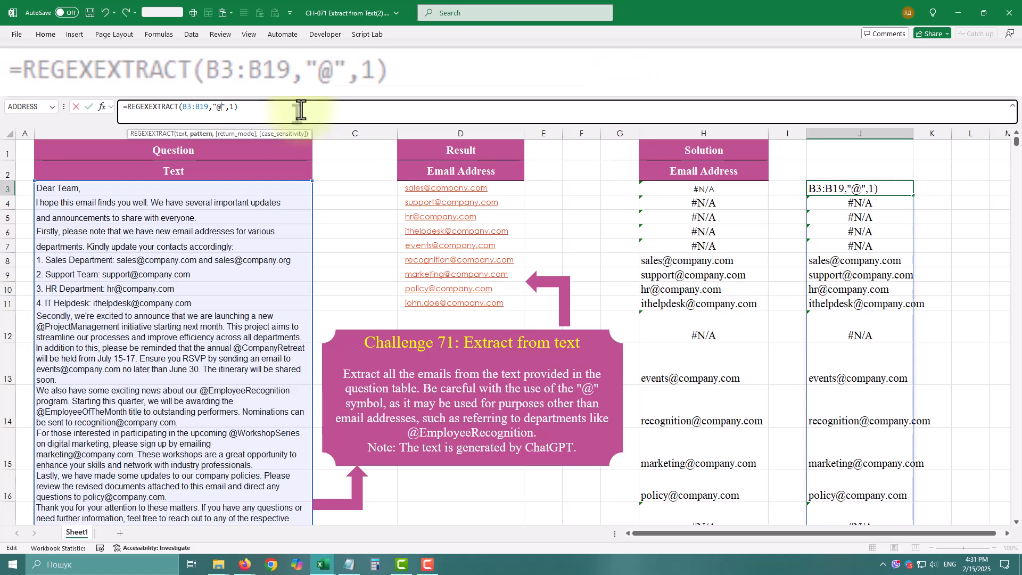
pyautogui.press('Return')
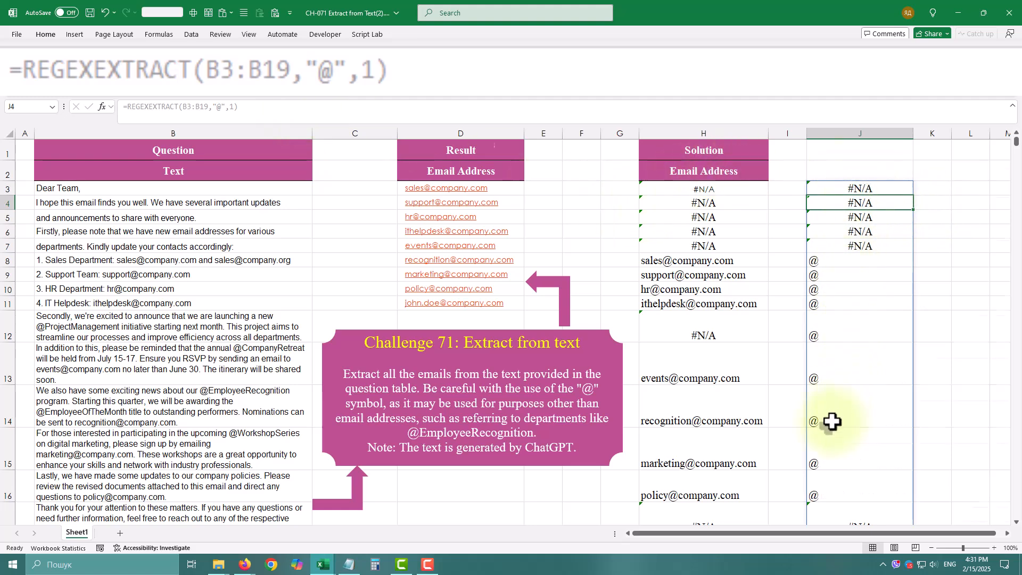
pyautogui.scroll(-2, 837, 420)
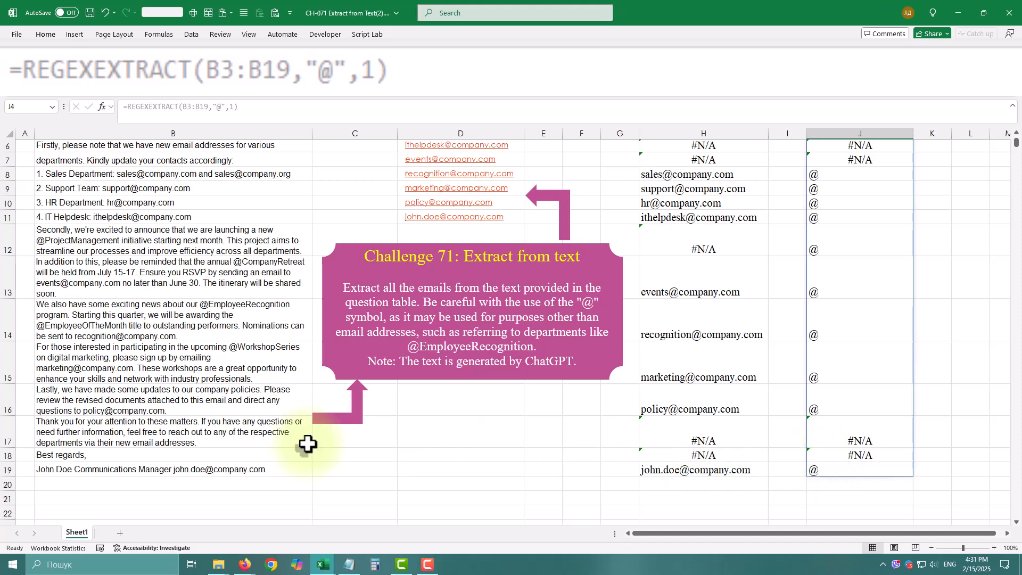
pyautogui.scroll(2, 741, 297)
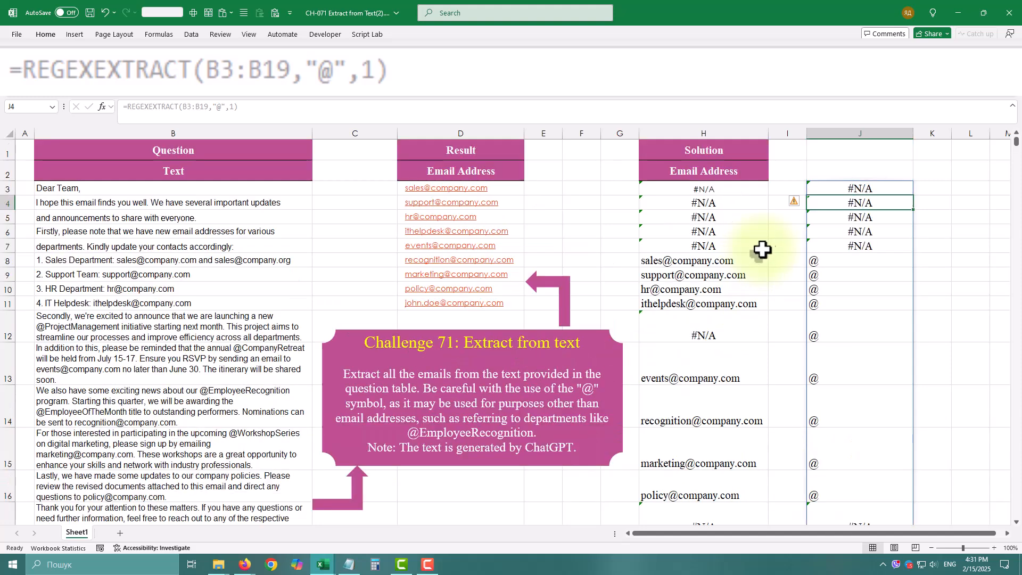
# Step: Extend the J3 pattern to "\w@\w" so it matches one word character on each side of the @
pyautogui.click(839, 185)
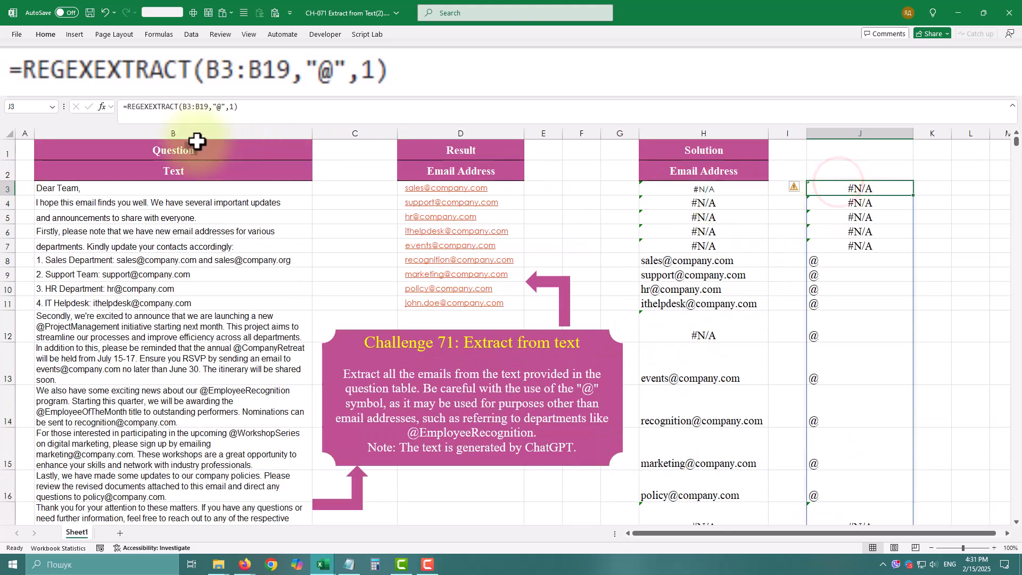
pyautogui.click(218, 106)
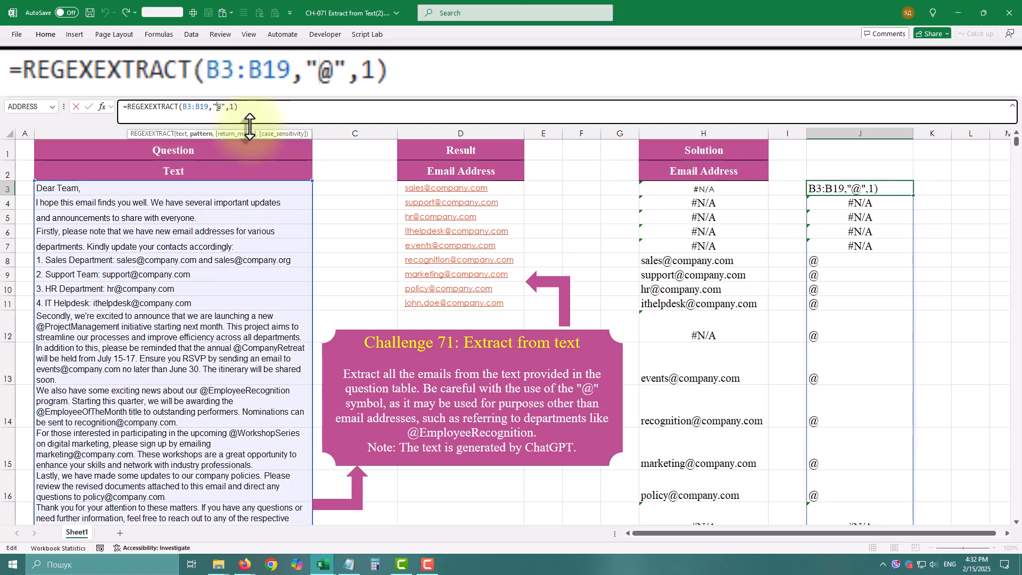
pyautogui.write('\\w@')
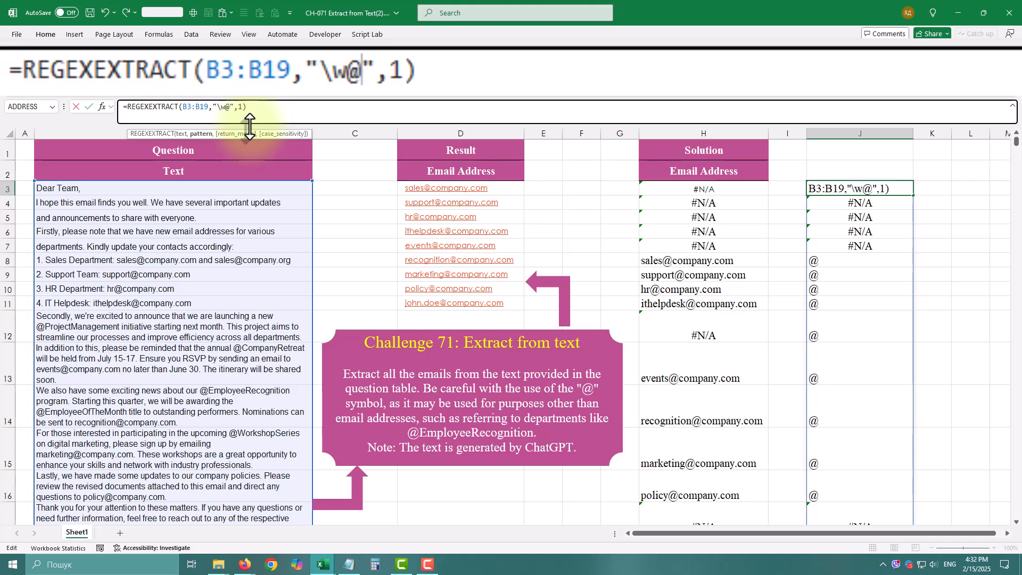
pyautogui.write('\\w')
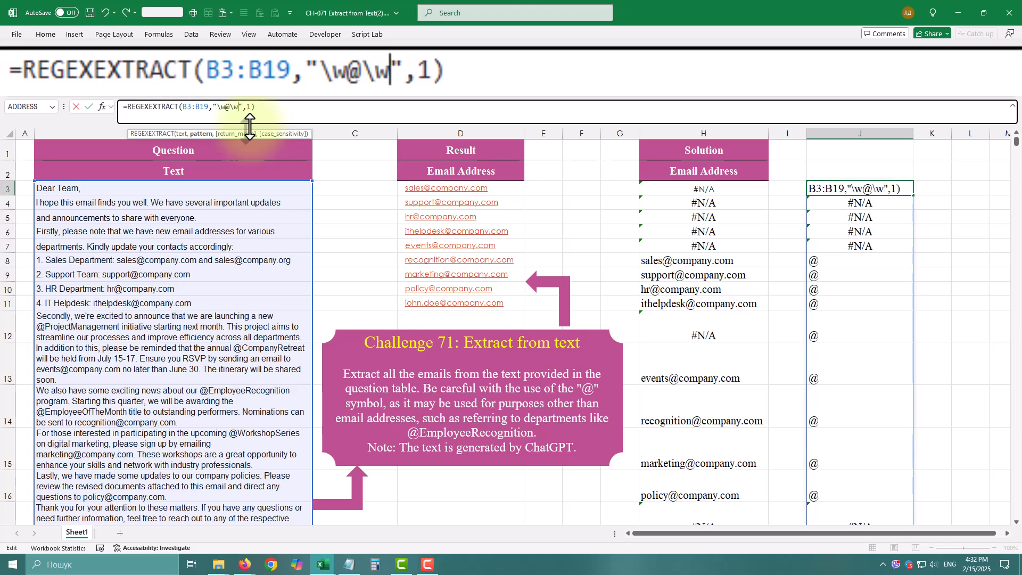
pyautogui.press('Return')
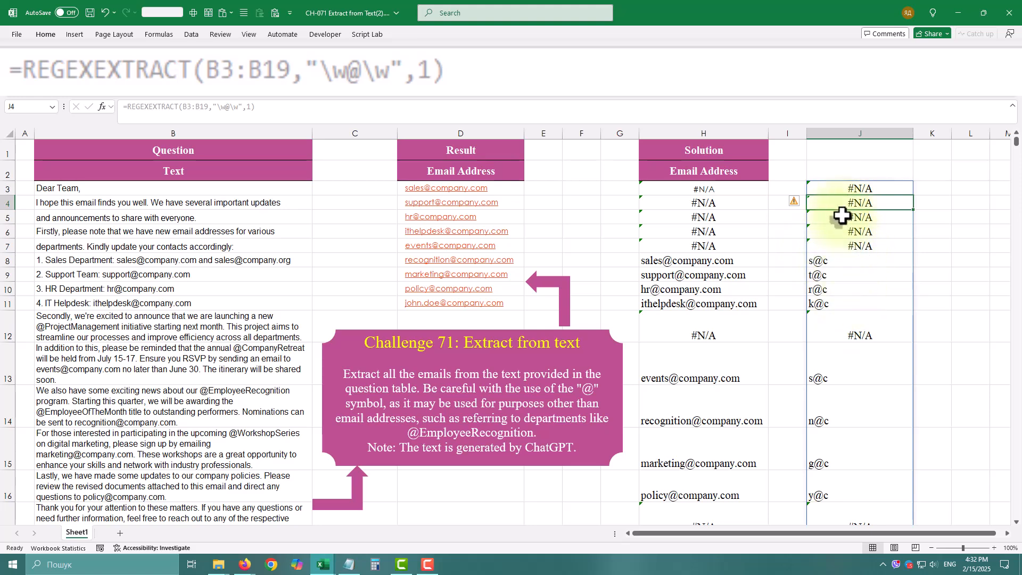
# Step: Add a + quantifier after each \w in the J3 formula, making the pattern "\w+@\w+"
pyautogui.click(841, 190)
pyautogui.click(225, 107)
pyautogui.write('+')
pyautogui.press('Right')
pyautogui.press('Right')
pyautogui.press('Right')
pyautogui.write('+')
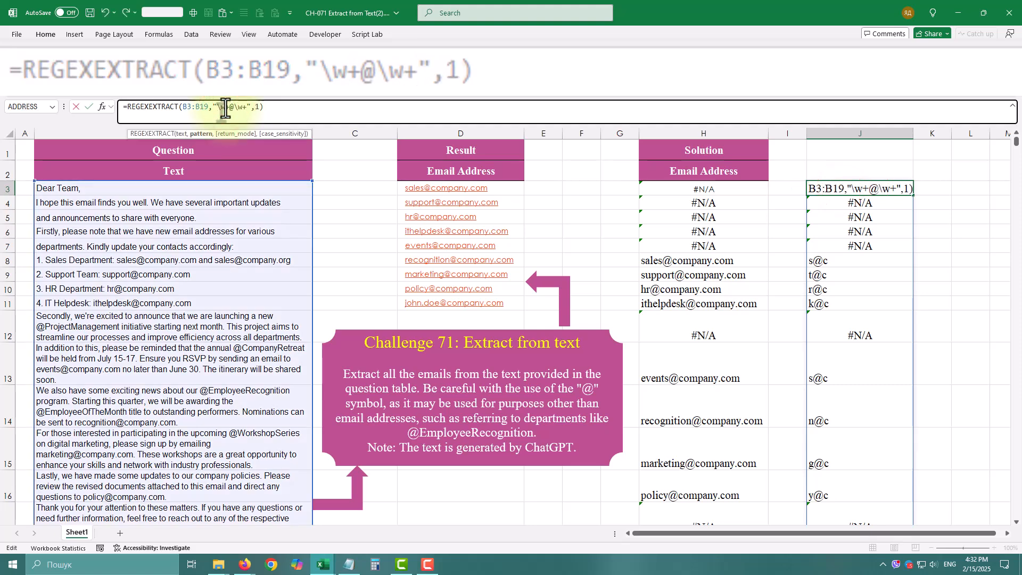
pyautogui.press('Return')
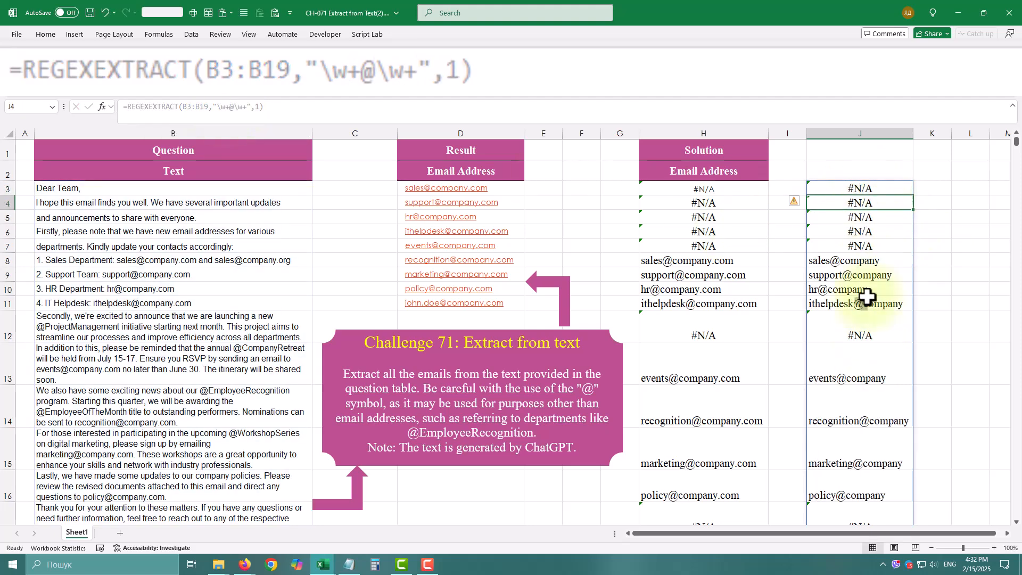
pyautogui.click(848, 303)
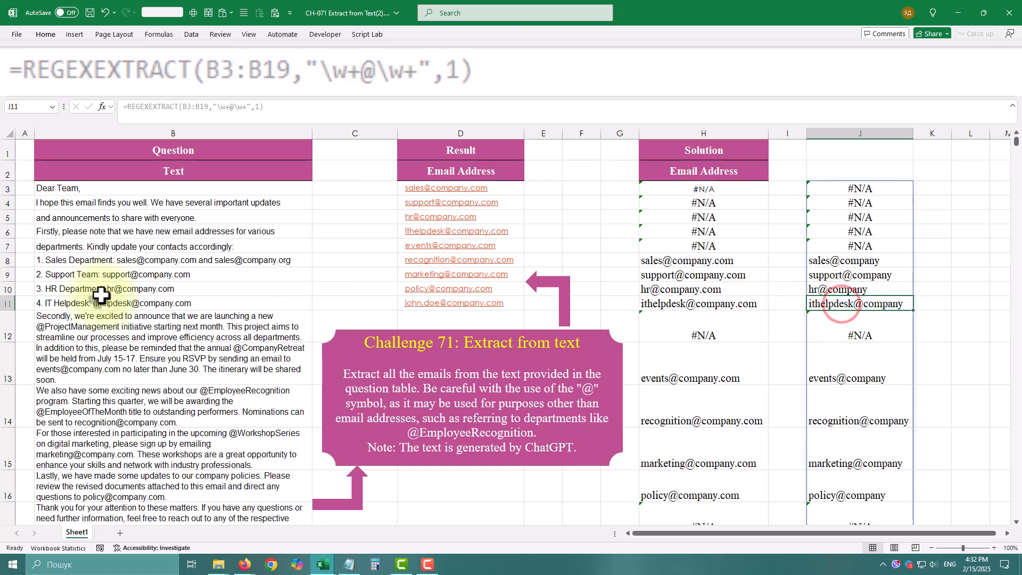
# Step: In the J3 formula, turn the \w before the @ into the character class [\w.-], keeping its + quantifier
pyautogui.click(850, 191)
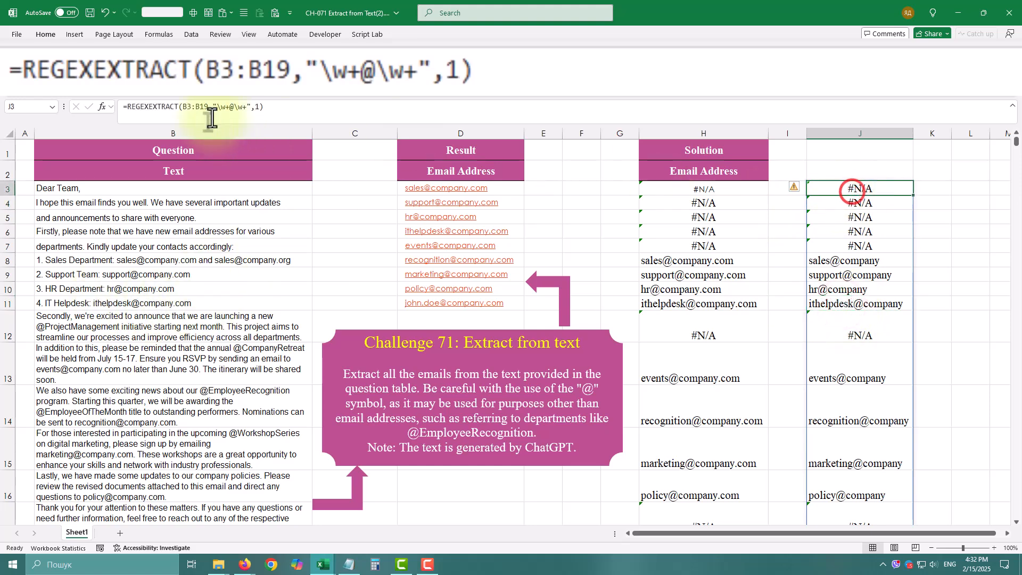
pyautogui.click(218, 106)
pyautogui.write('[')
pyautogui.press('Right')
pyautogui.press('Right')
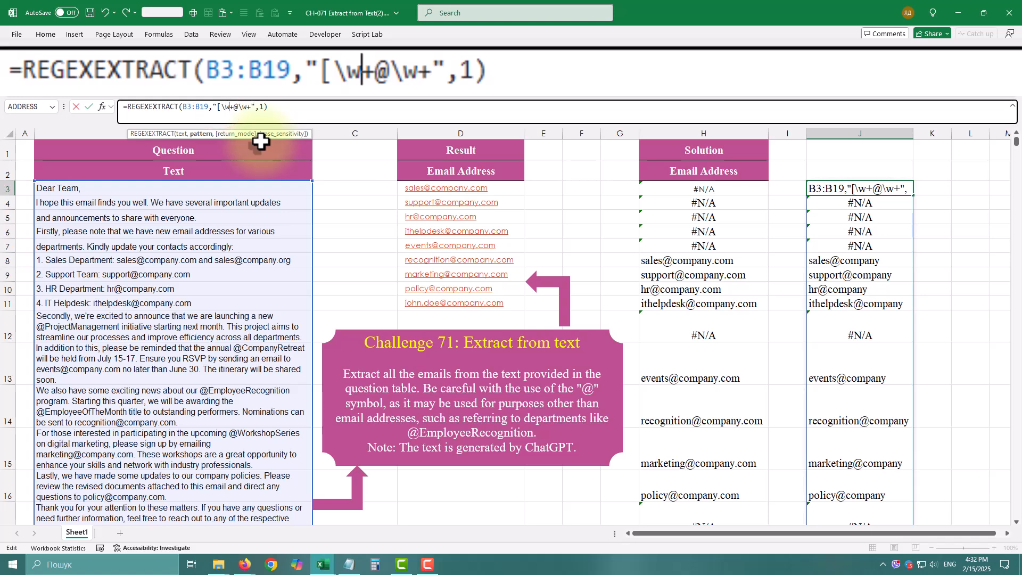
pyautogui.write('.-]+@')
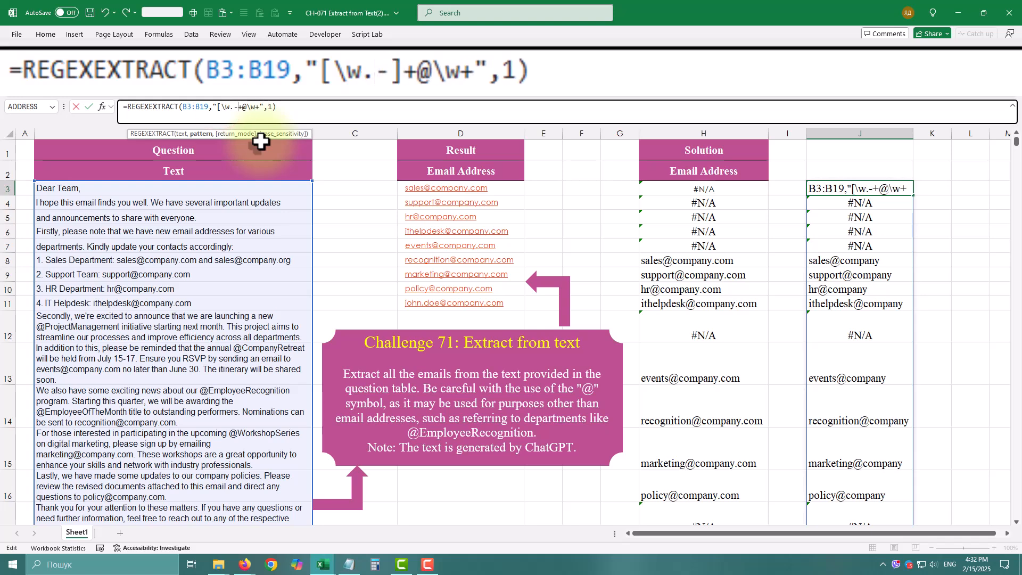
pyautogui.write('[')
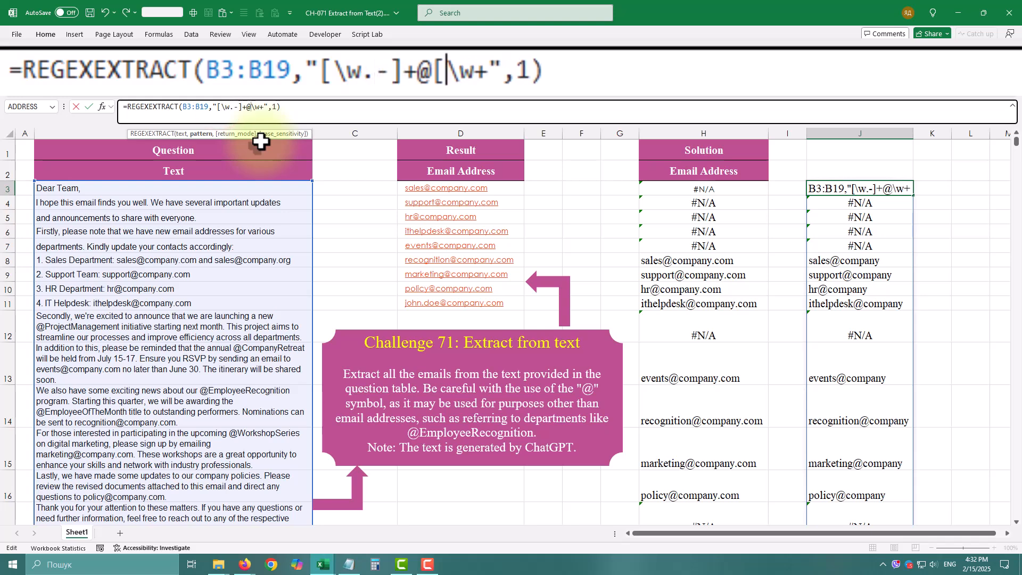
# Step: Turn the \w after the @ into [\w.-] as well, making the J3 pattern "[\w.-]+@[\w.-]+", and review the extracted results
pyautogui.press('Right')
pyautogui.press('Right')
pyautogui.press('Right')
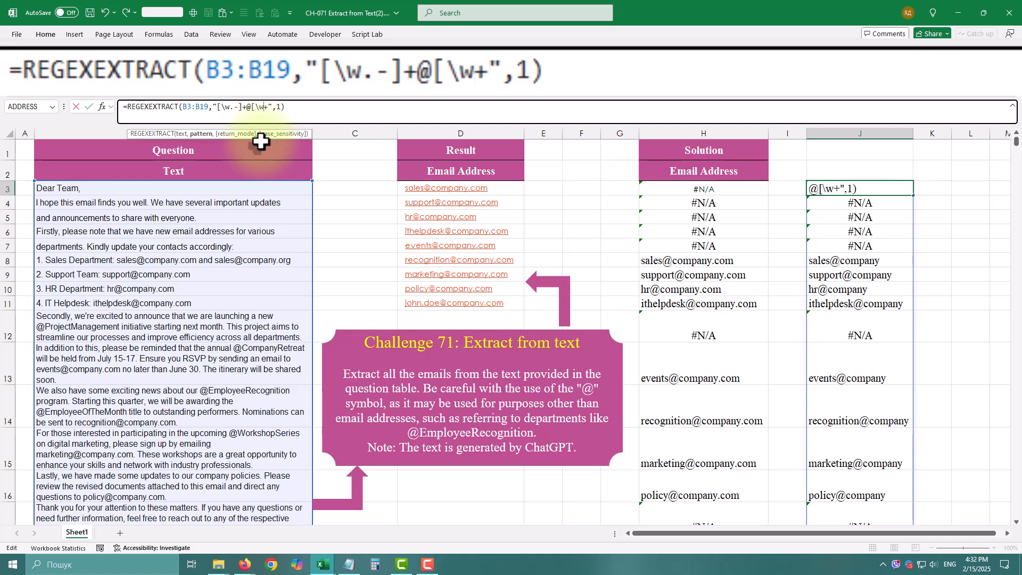
pyautogui.write('.-')
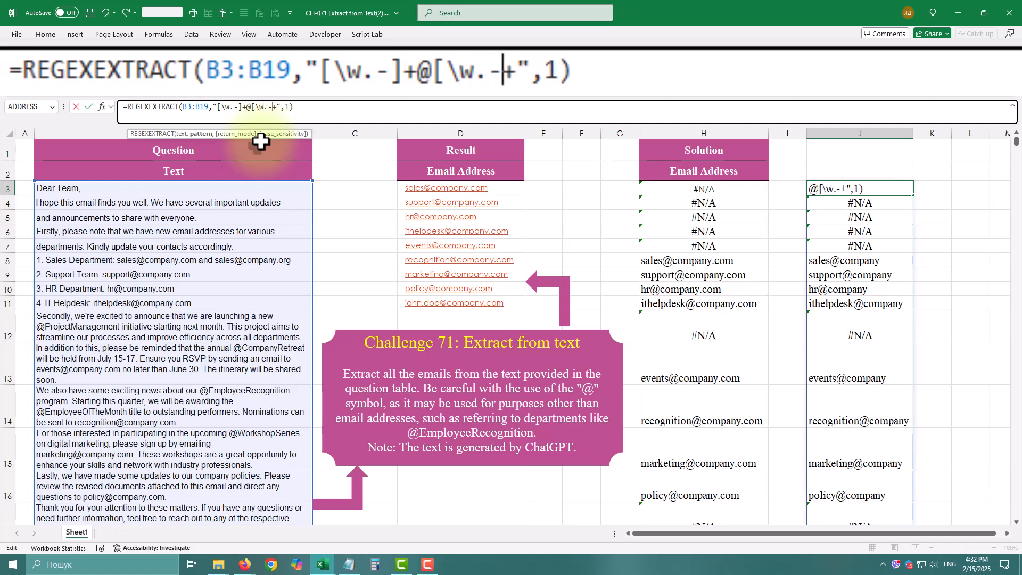
pyautogui.write(']')
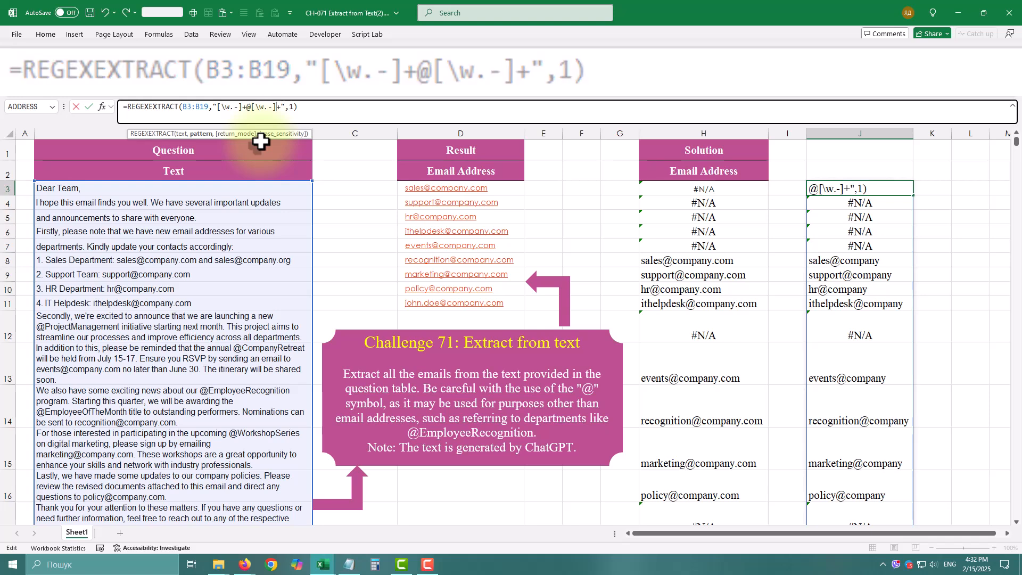
pyautogui.press('Return')
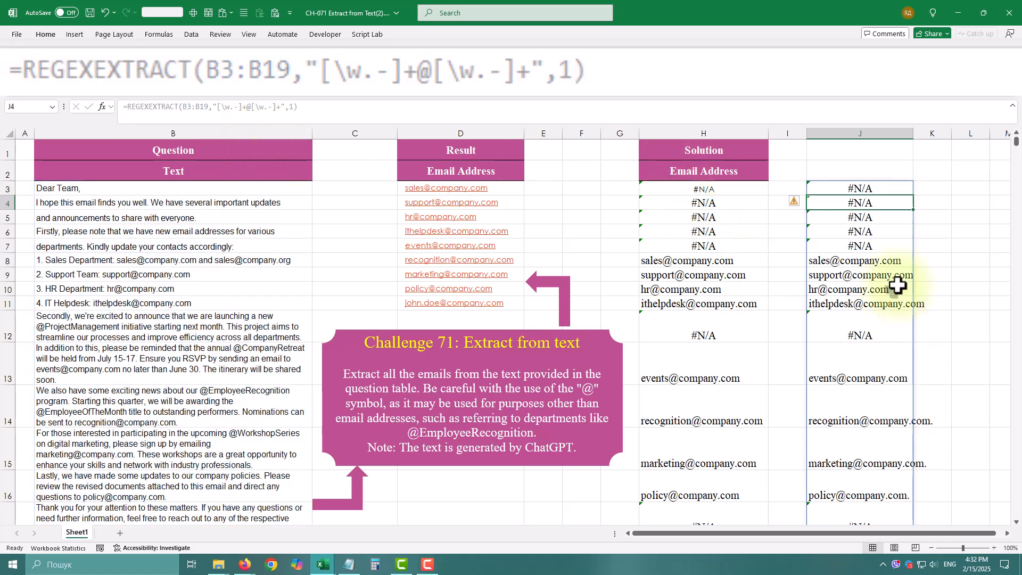
pyautogui.scroll(-2, 839, 290)
pyautogui.scroll(2, 839, 298)
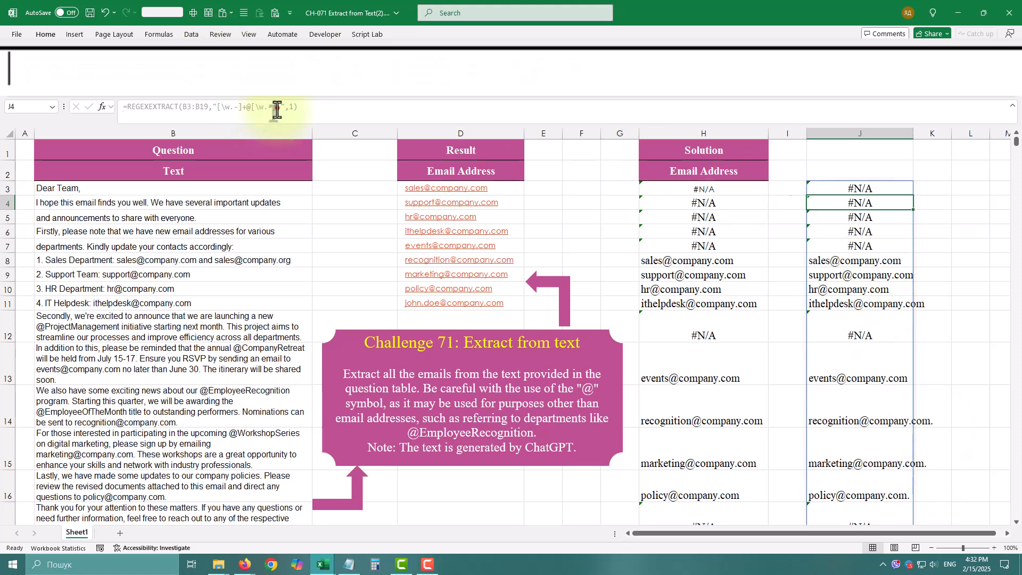
# Step: Append \.\w+ to the J3 pattern so it reads "[\w.-]+@[\w.-]+\.\w+" and requires a literal dot followed by word characters
pyautogui.click(875, 175)
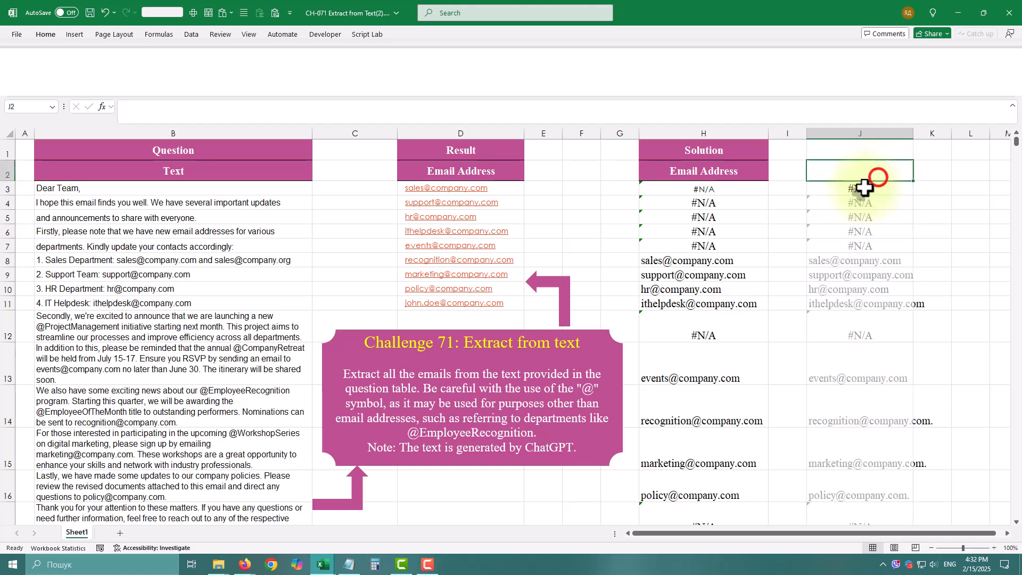
pyautogui.click(863, 189)
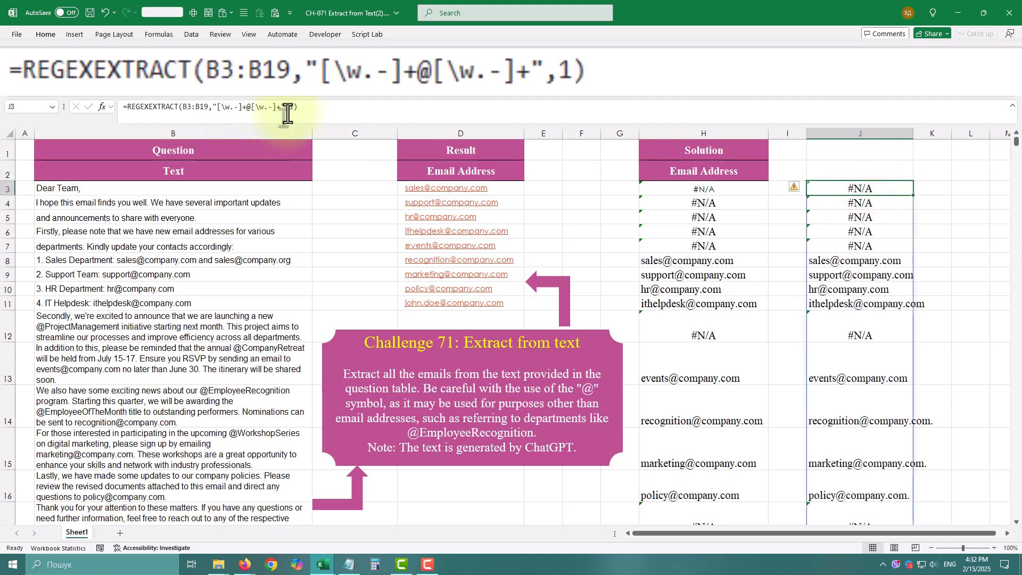
pyautogui.click(272, 106)
pyautogui.click(278, 106)
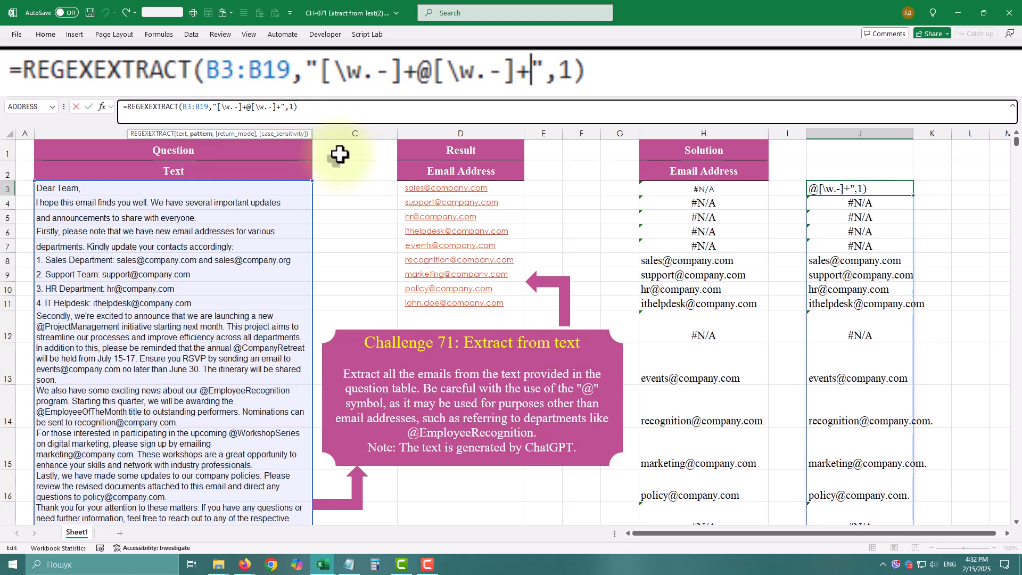
pyautogui.write('\\')
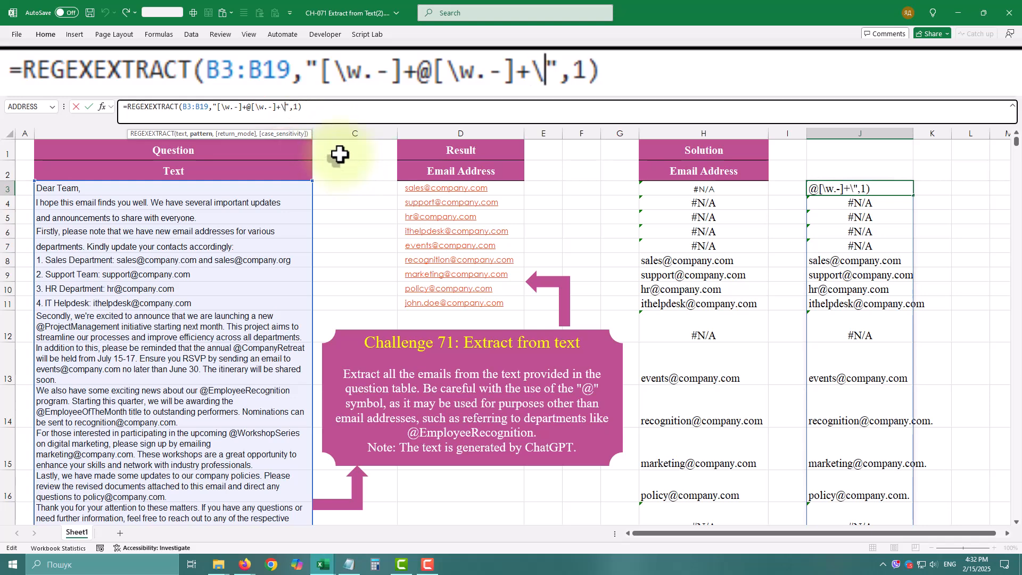
pyautogui.write('.')
pyautogui.write('\\')
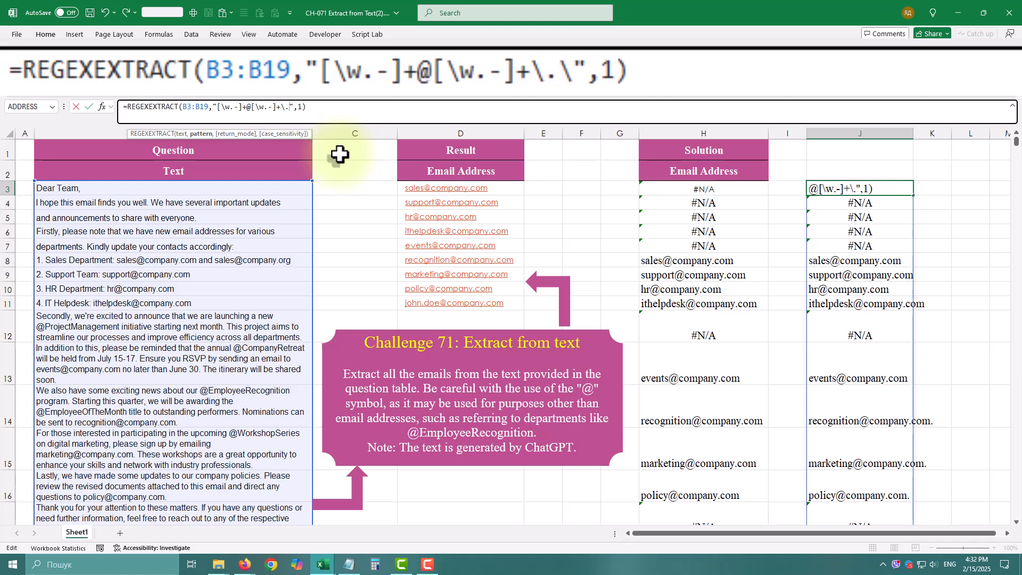
pyautogui.write('w+')
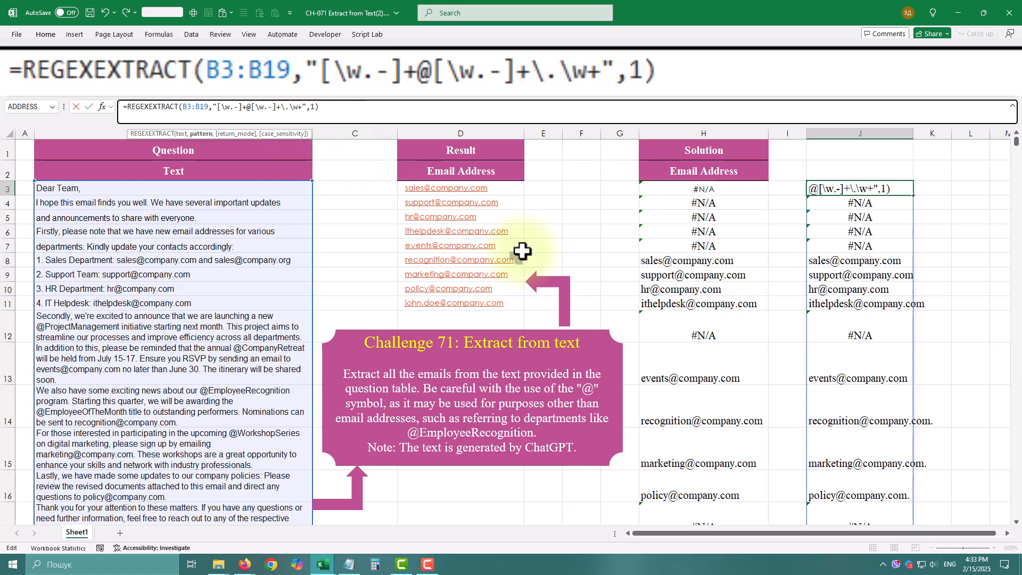
pyautogui.hotkey('ctrl', 'Return')
pyautogui.click(845, 188)
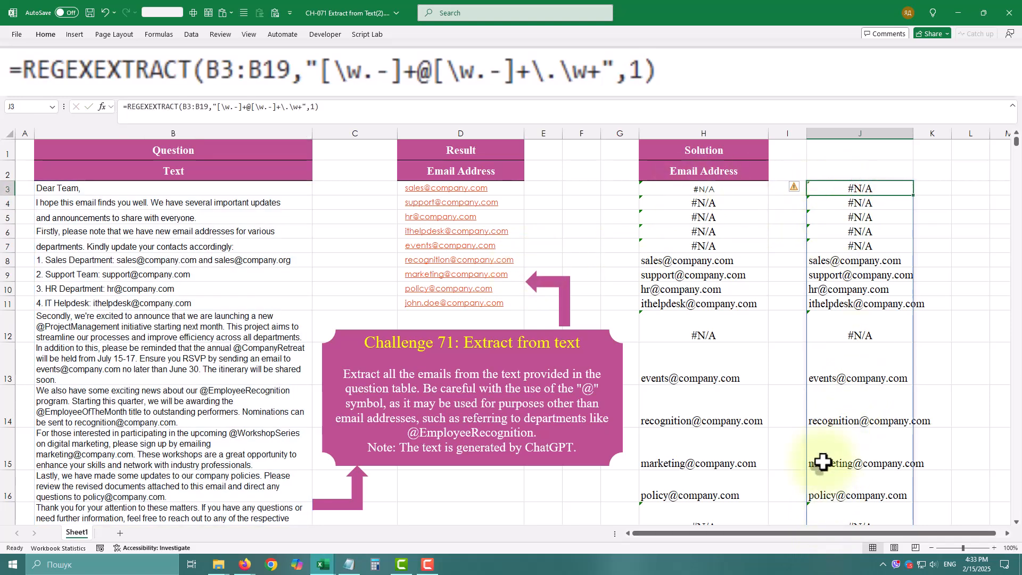
# Step: Delete the trial REGEXEXTRACT formula from cell J3, leaving the solution formula in H3 as it is
pyautogui.click(684, 187)
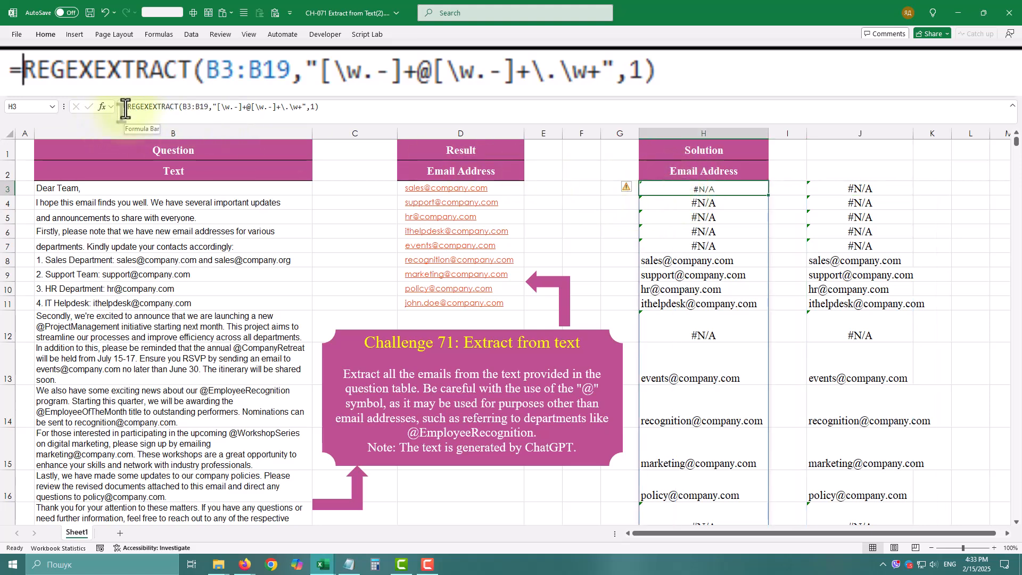
pyautogui.click(128, 107)
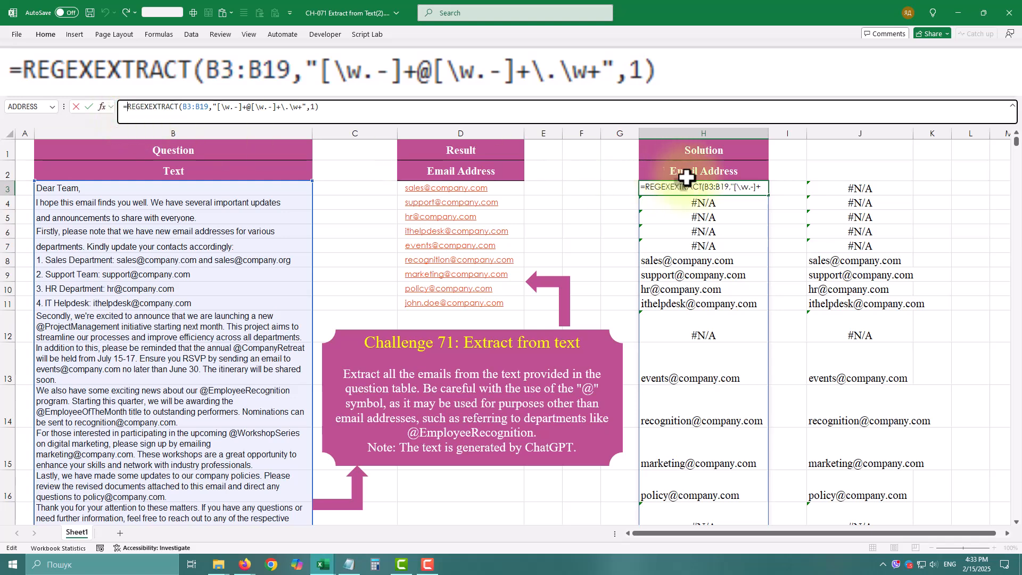
pyautogui.click(833, 188)
pyautogui.press('Delete')
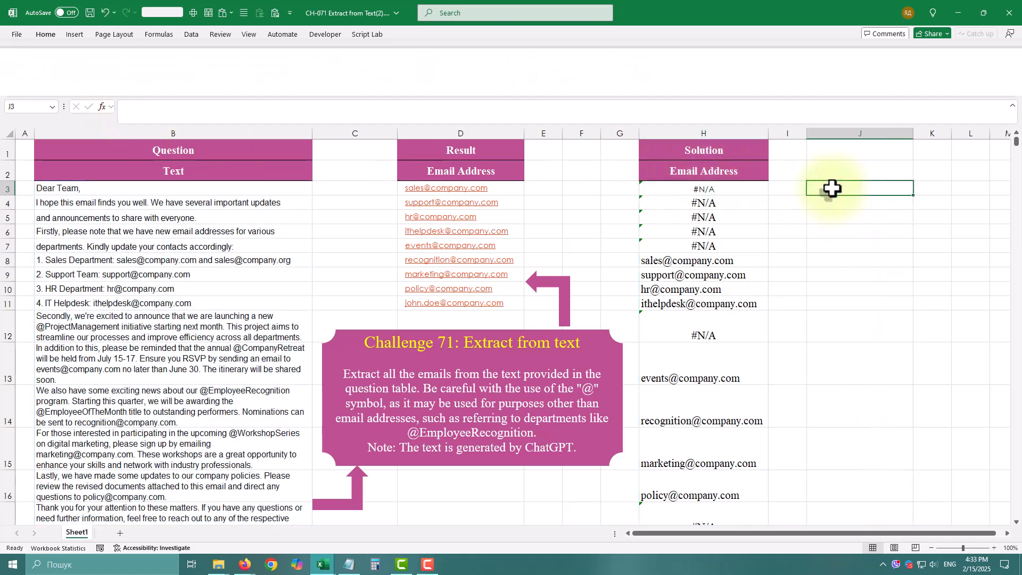
# Step: Wrap the REGEXEXTRACT formula in H3 in TOCOL with the ignore argument 3 to drop blanks and errors
pyautogui.click(660, 189)
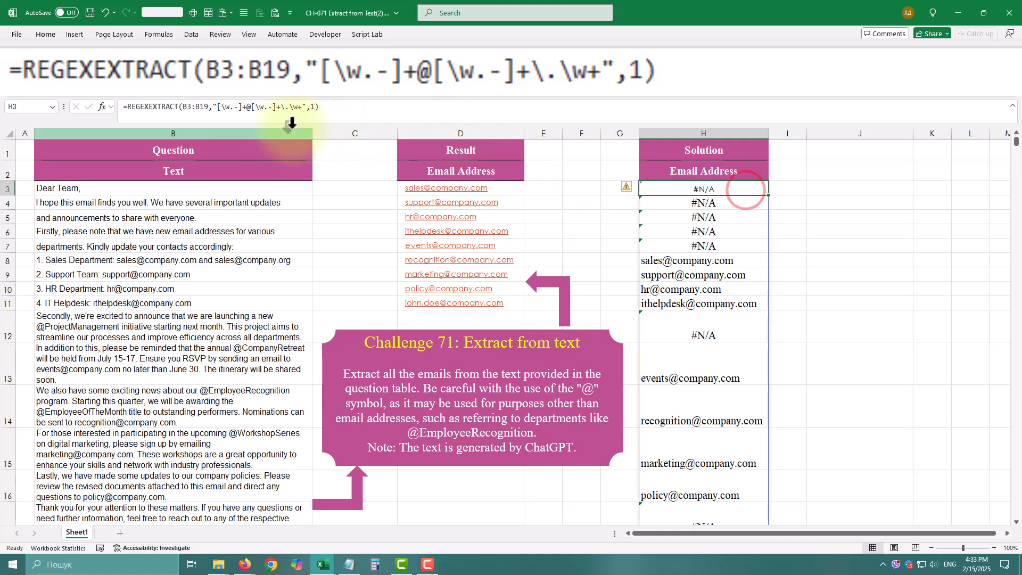
pyautogui.click(128, 107)
pyautogui.write('tocol')
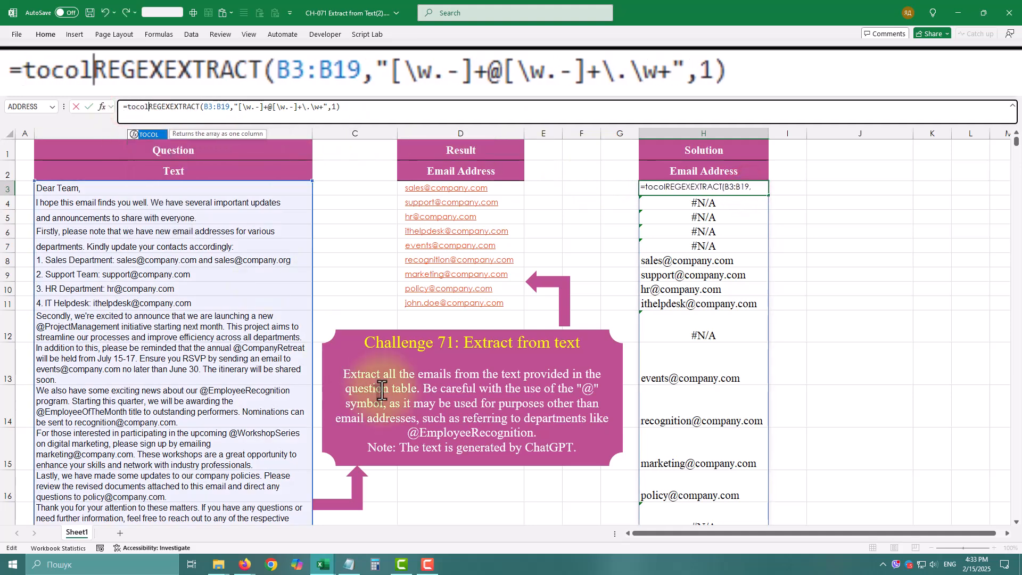
pyautogui.write('(')
pyautogui.press('End')
pyautogui.write('),')
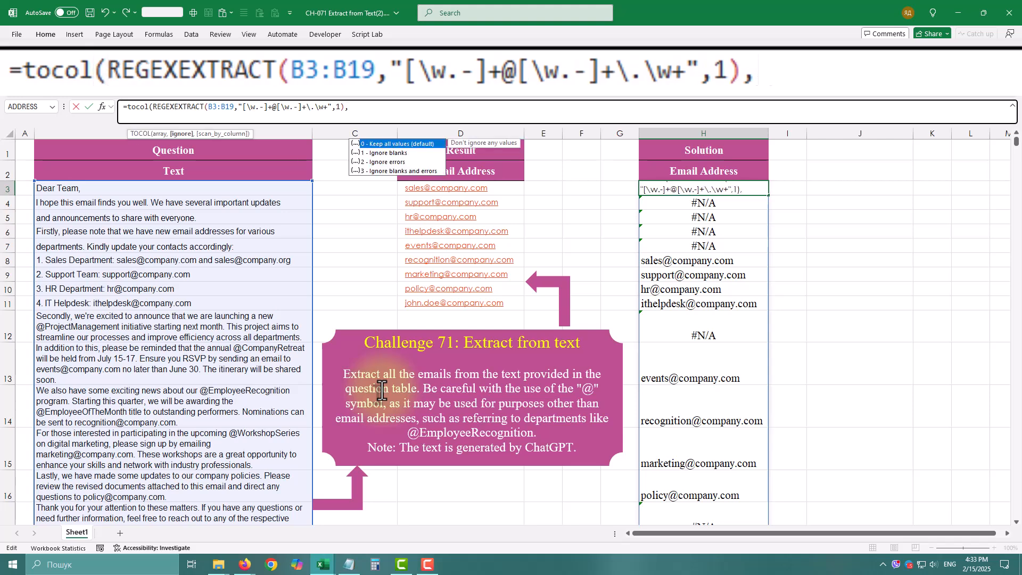
pyautogui.write('3')
pyautogui.press('Return')
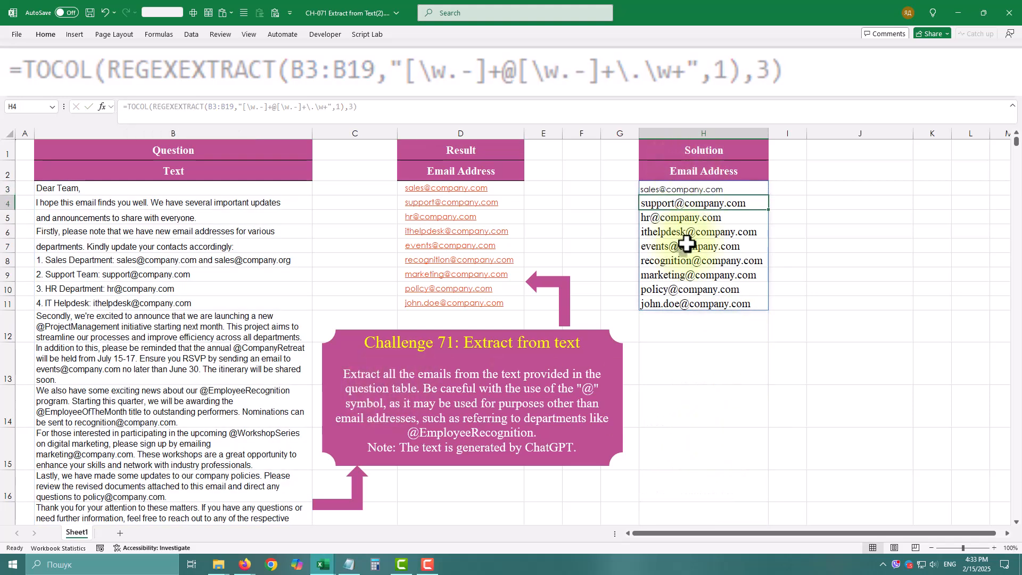
# Step: Append "and" plus a copy of the HR Department's e-mail address to B10, with a 2 inserted before the copy's @
pyautogui.click(666, 189)
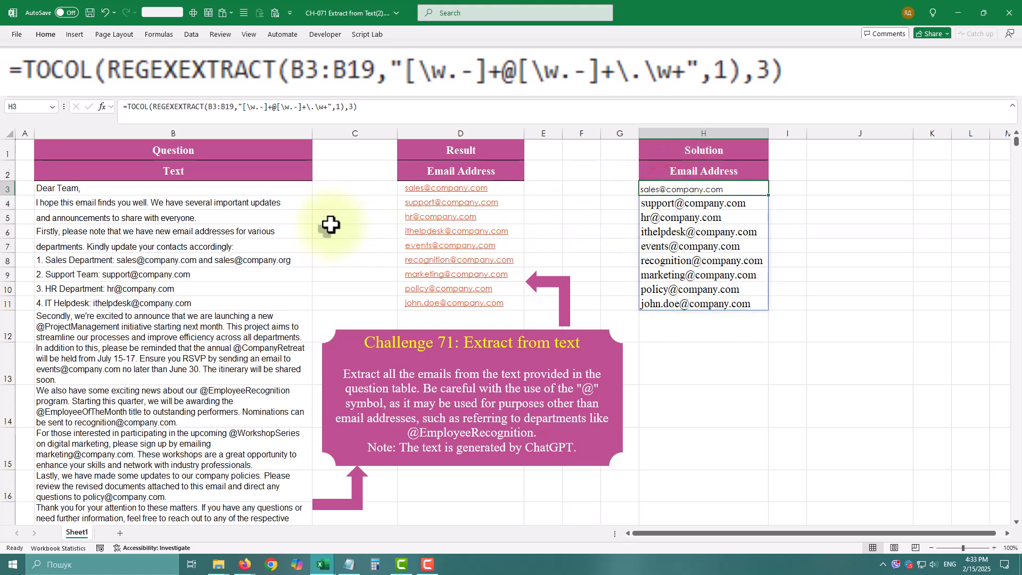
pyautogui.click(210, 191)
pyautogui.click(210, 246)
pyautogui.click(210, 260)
pyautogui.click(170, 289)
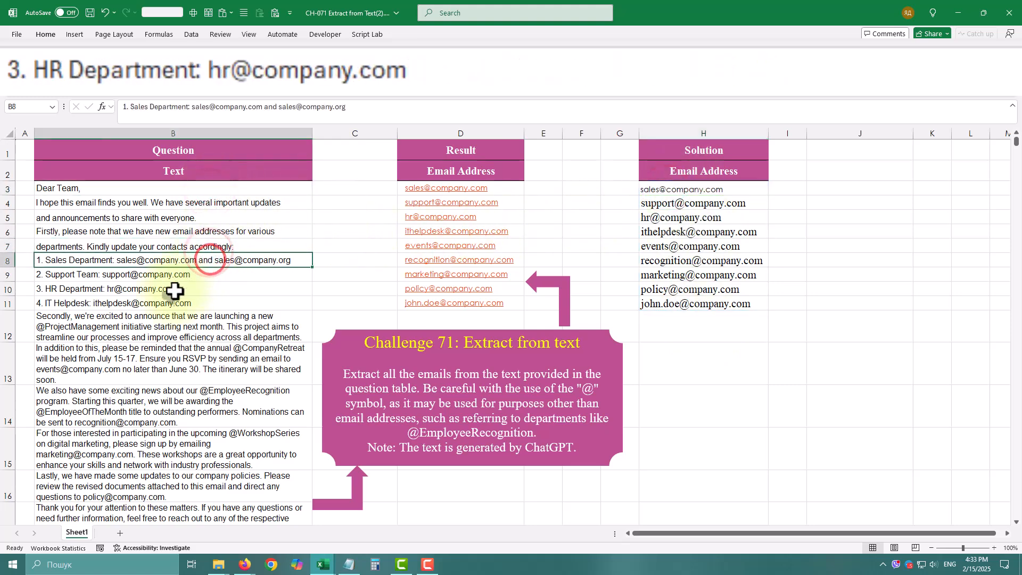
pyautogui.click(180, 107)
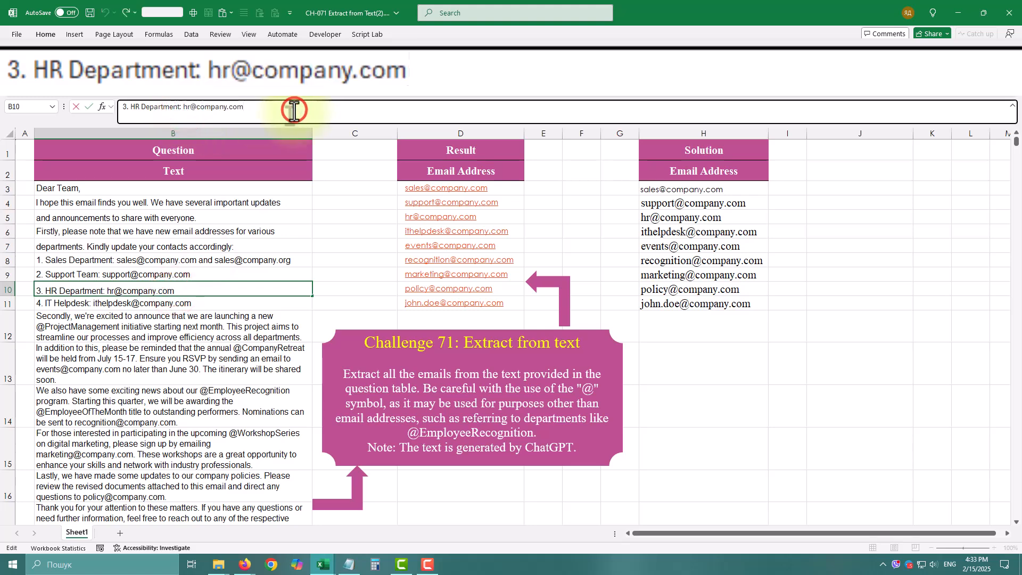
pyautogui.click(294, 110)
pyautogui.write('and')
pyautogui.hotkey('ctrl', 'v')
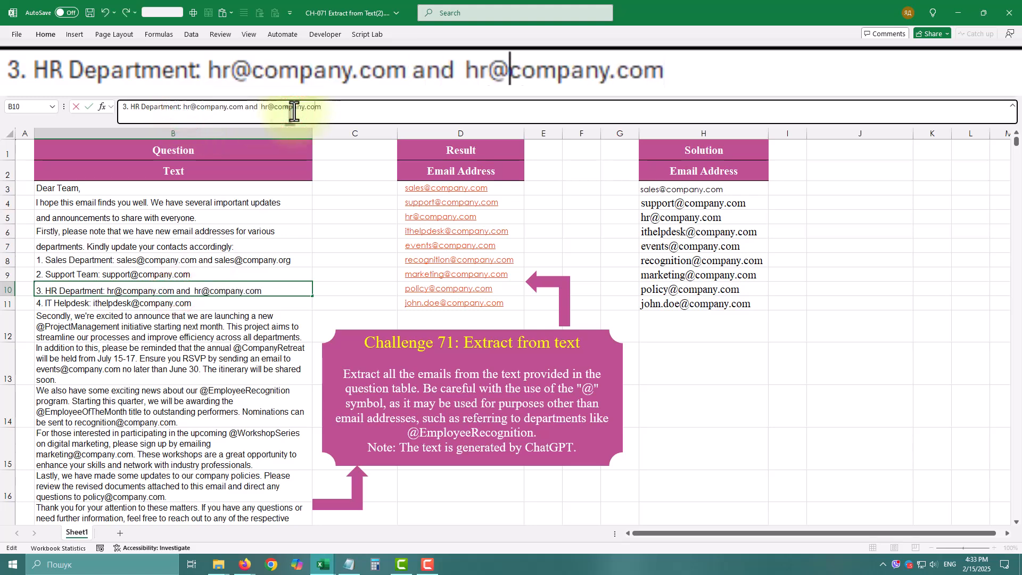
pyautogui.write('2')
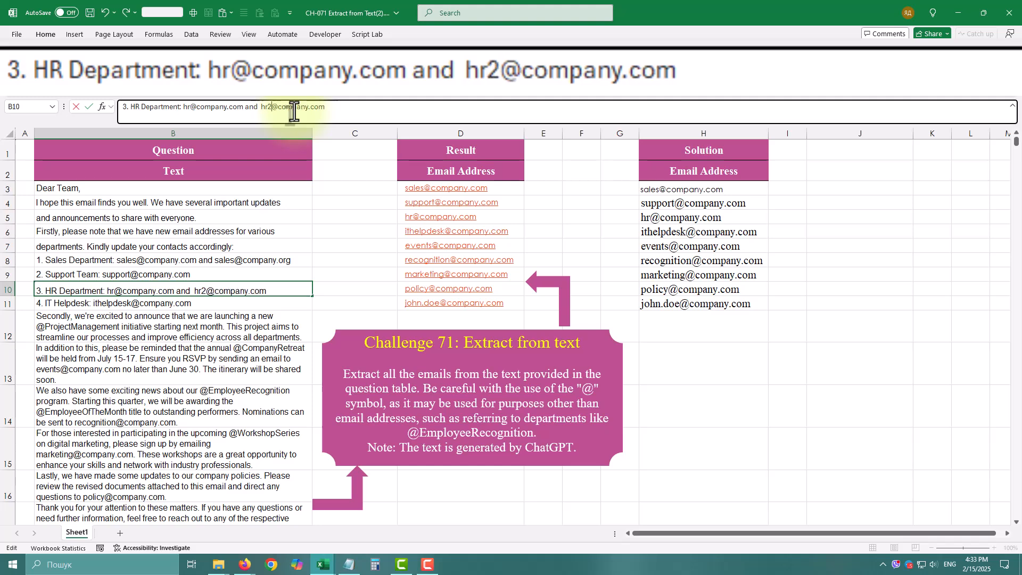
pyautogui.press('Return')
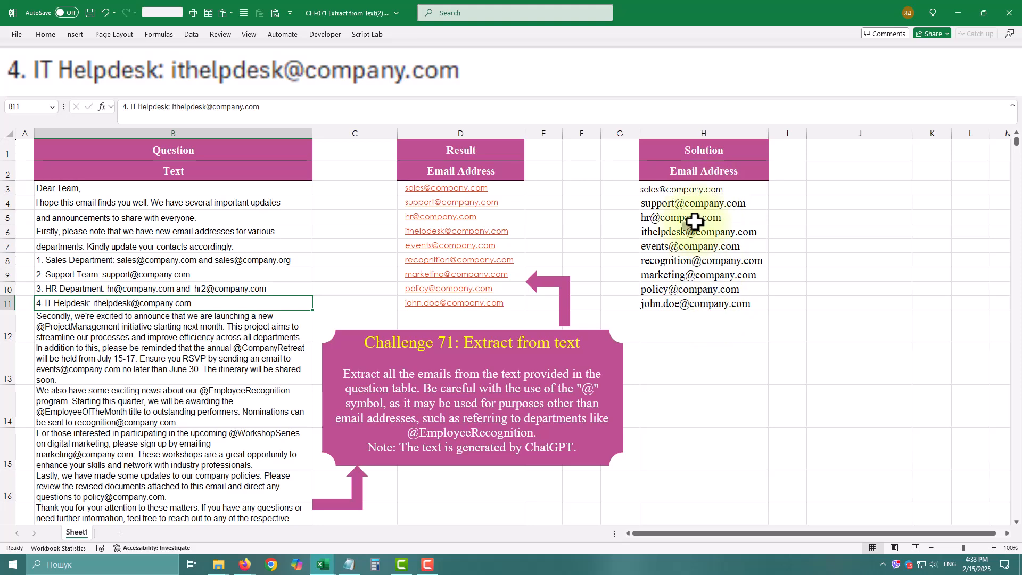
# Step: Wrap B3:B19 inside the H3 REGEXEXTRACT in TEXTJOIN with a space " " as delimiter and the ignore_empty argument left blank
pyautogui.click(695, 190)
pyautogui.click(209, 106)
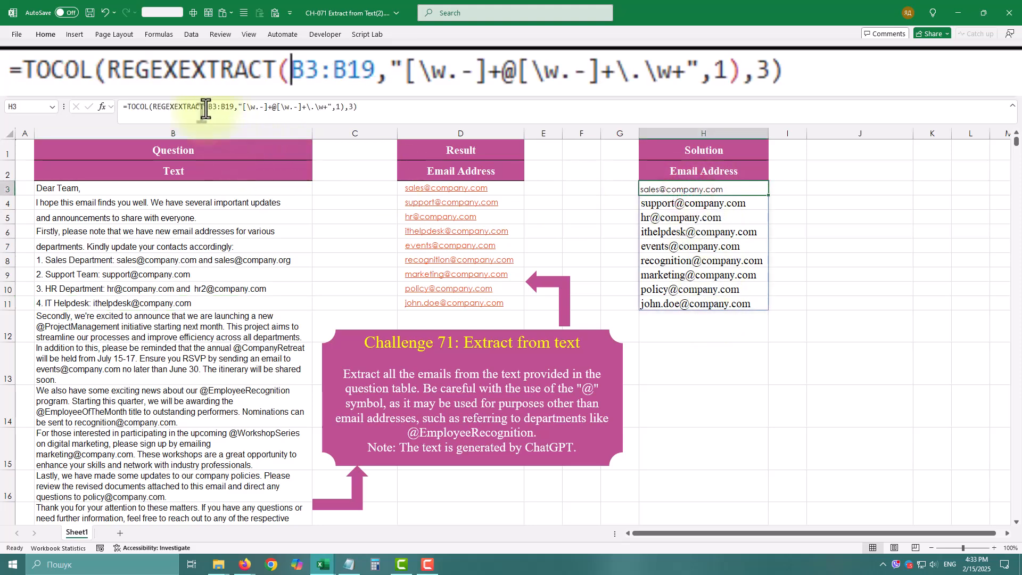
pyautogui.write('Text')
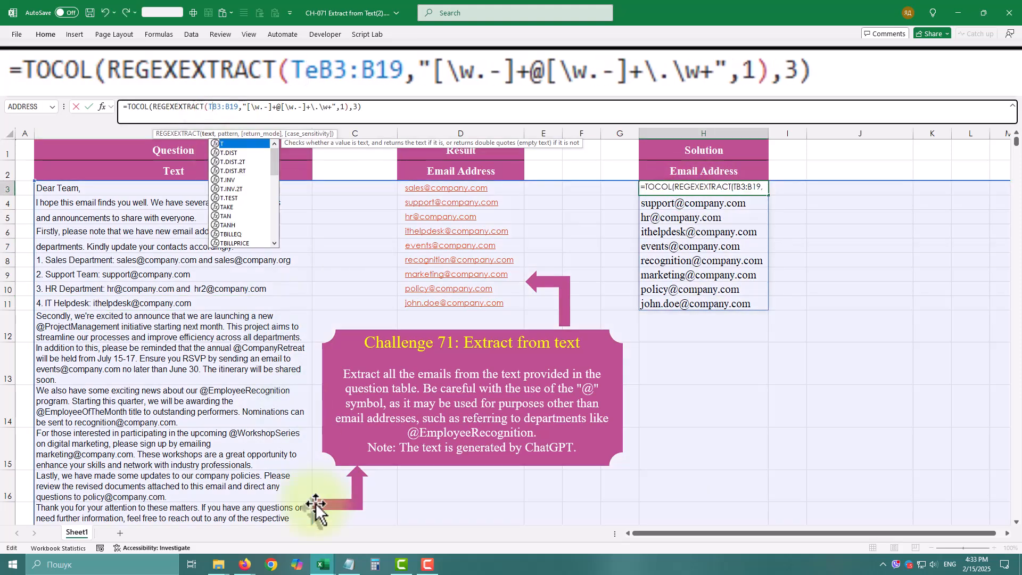
pyautogui.write('join')
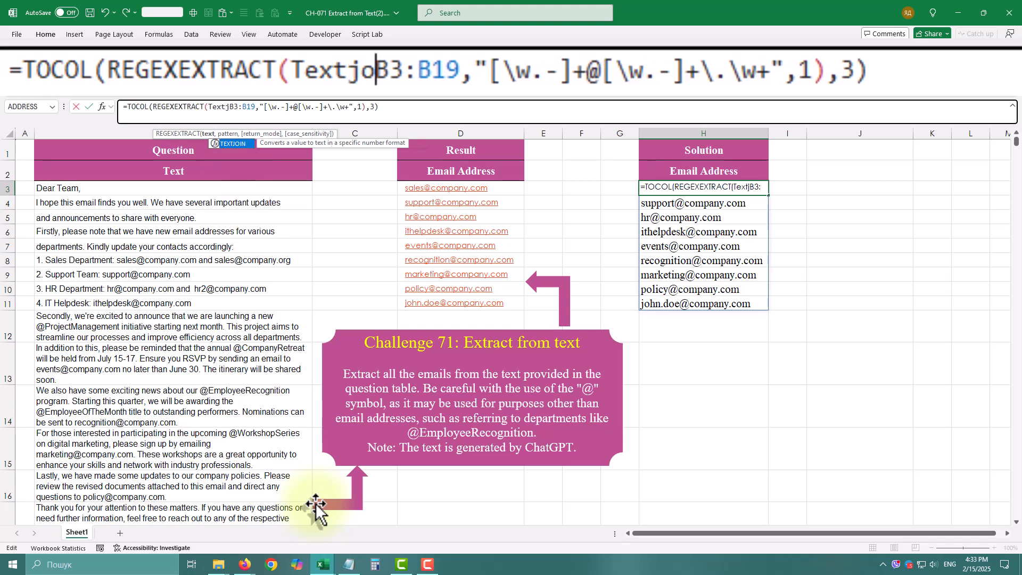
pyautogui.write('(')
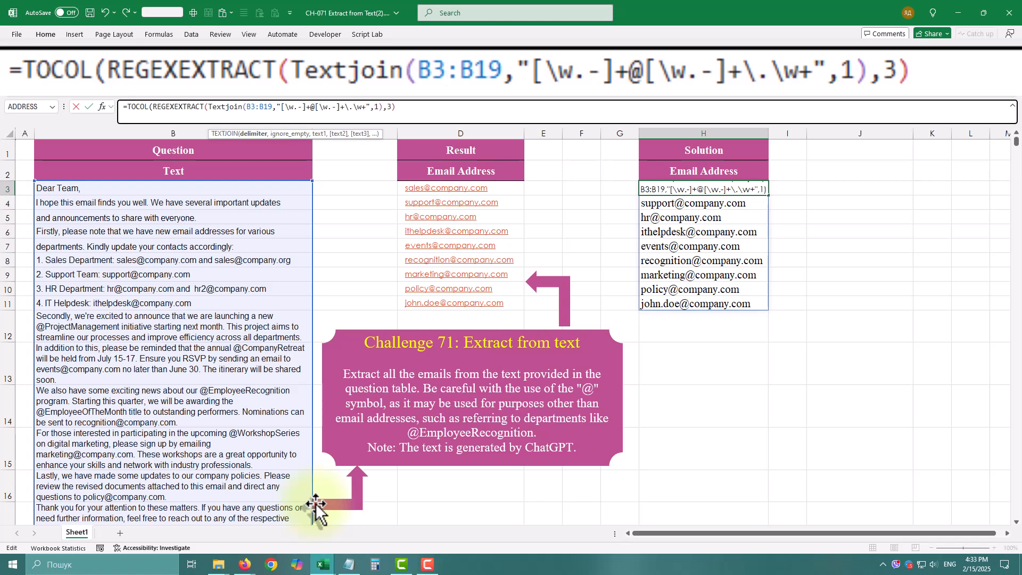
pyautogui.write('",')
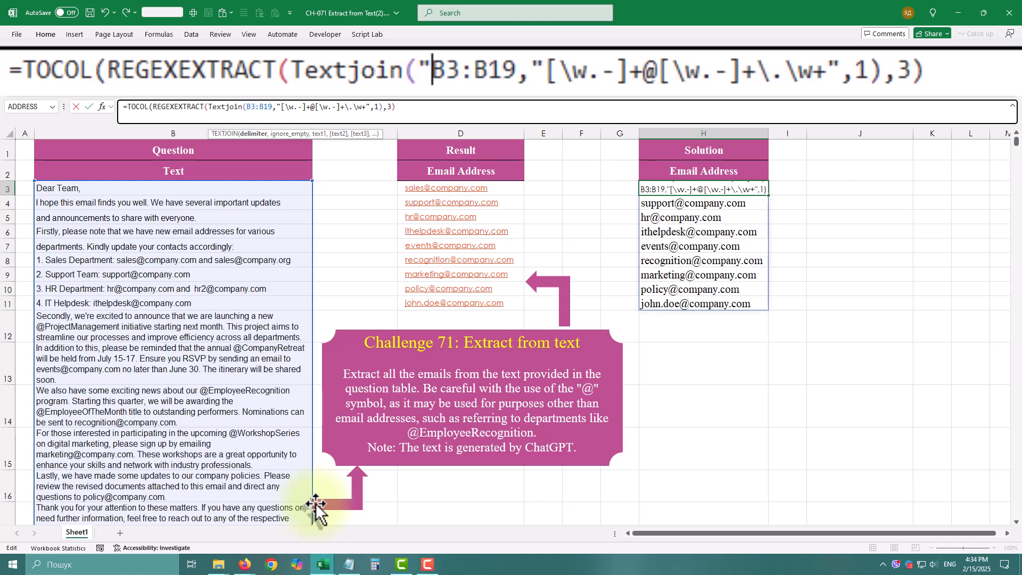
pyautogui.press('BackSpace')
pyautogui.write('",')
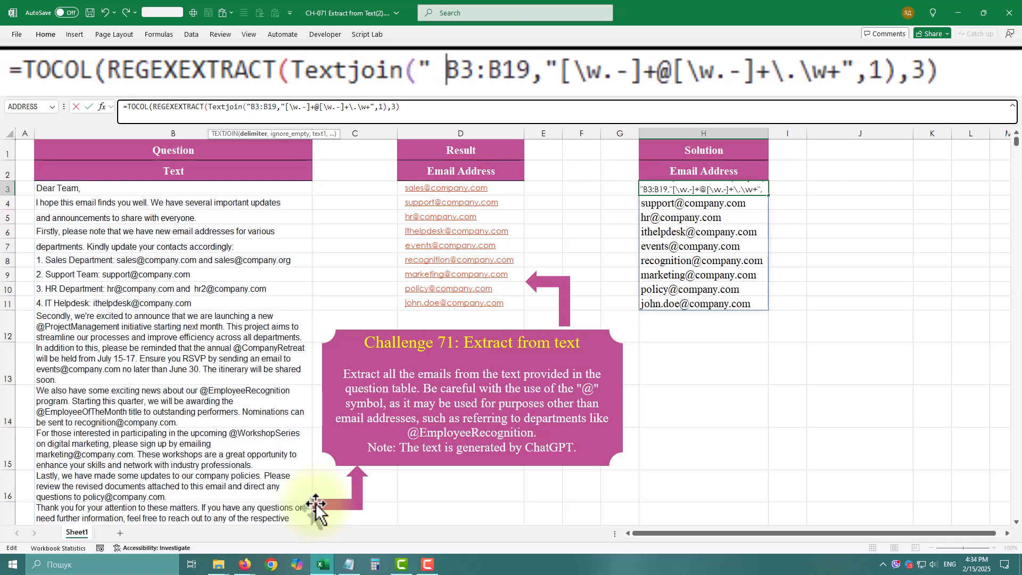
pyautogui.write(',')
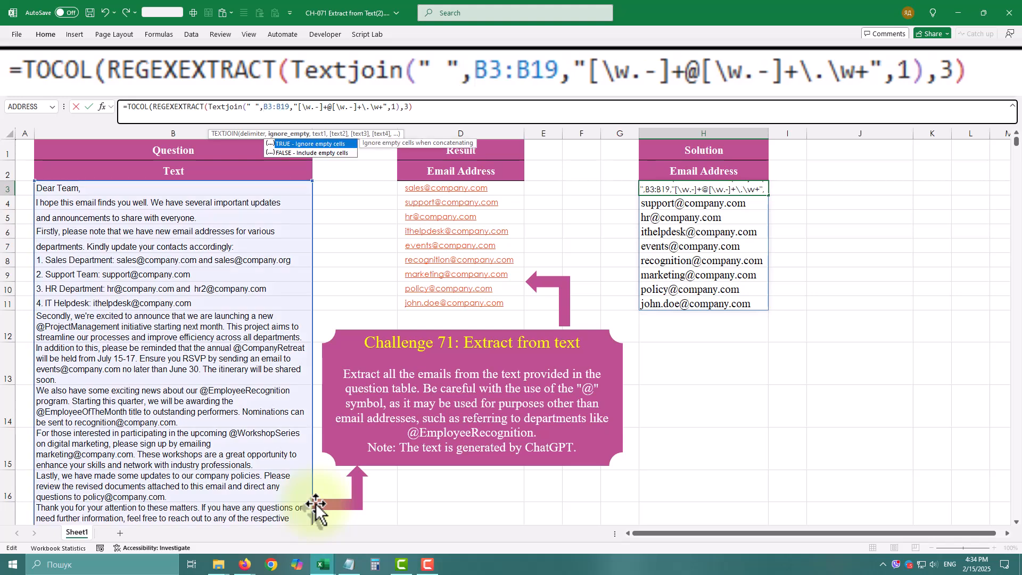
pyautogui.write(',')
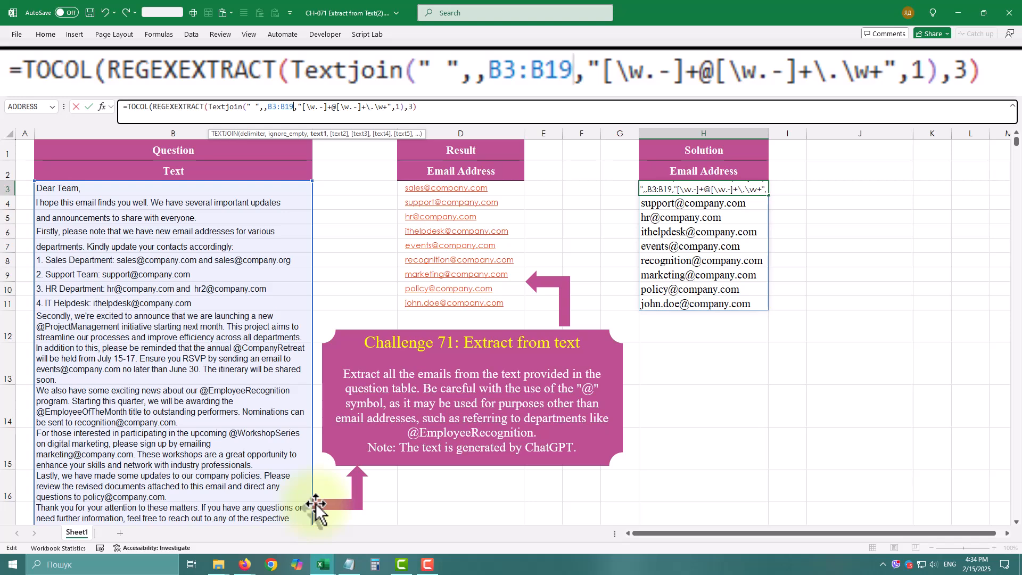
pyautogui.write(',')
pyautogui.press('Return')
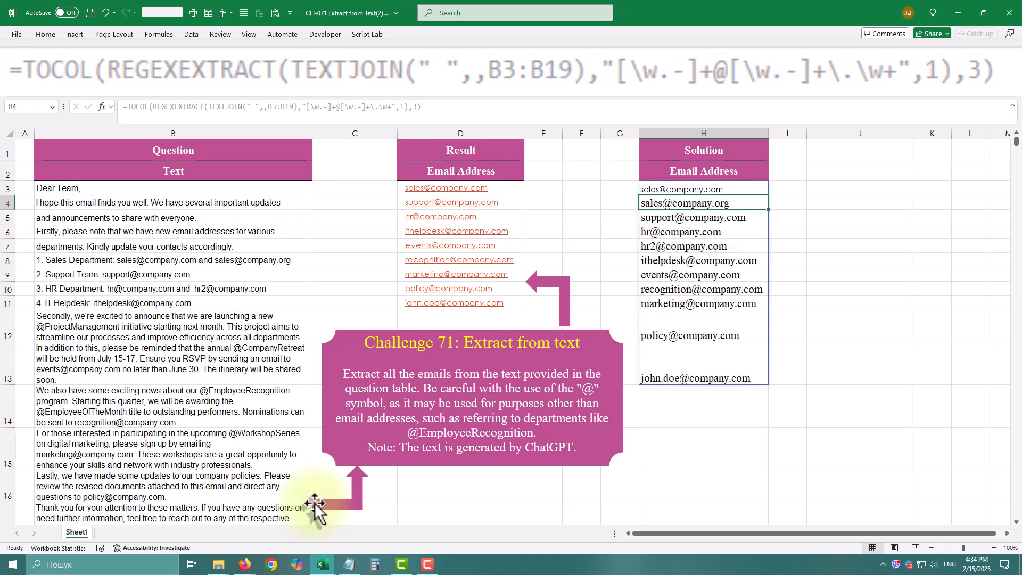
pyautogui.click(700, 218)
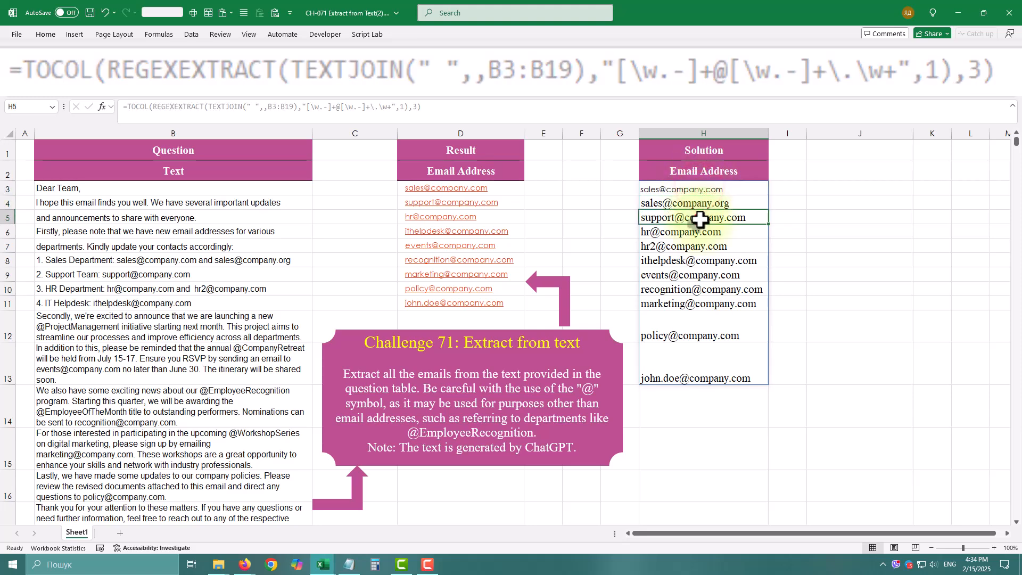
pyautogui.click(684, 245)
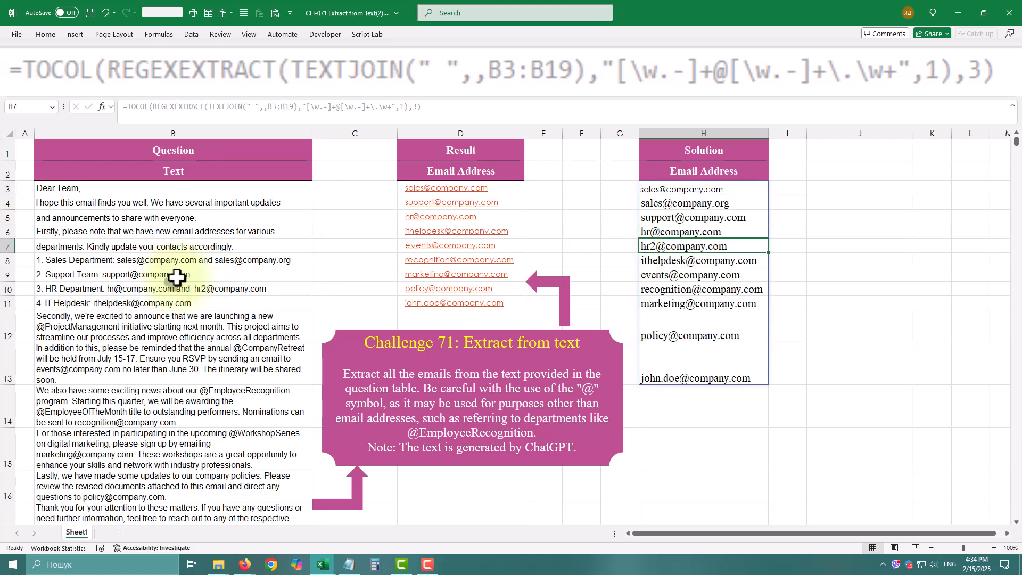
# Step: Append .org to the end of the second HR e-mail address in B10 and check its extracted result in H7
pyautogui.click(133, 302)
pyautogui.click(181, 287)
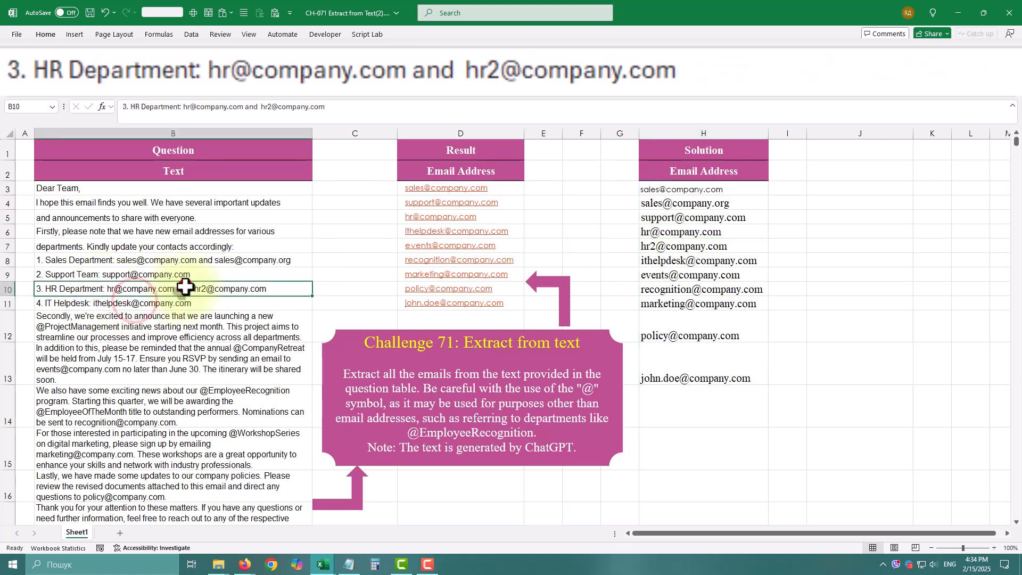
pyautogui.click(330, 107)
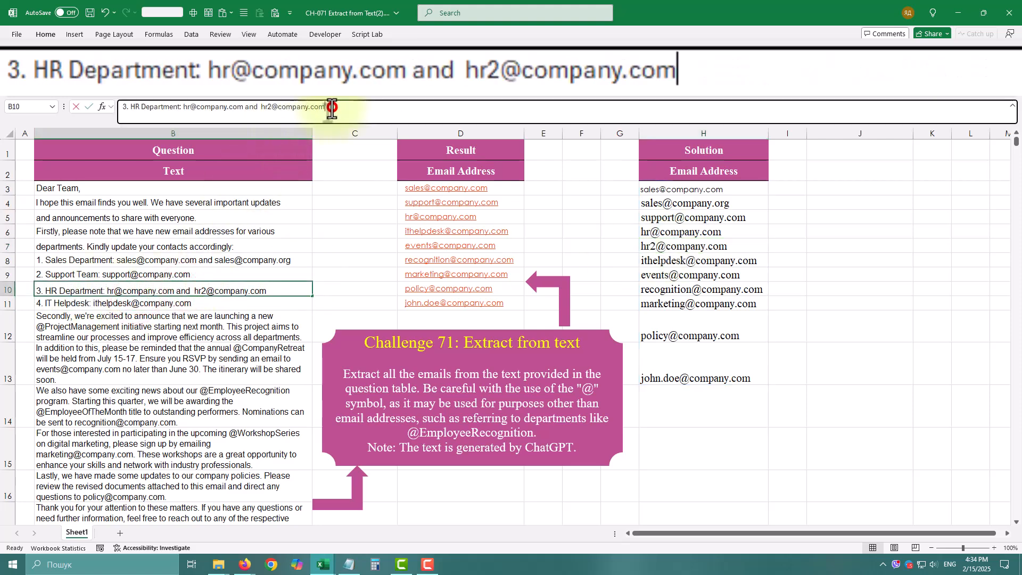
pyautogui.write('.org')
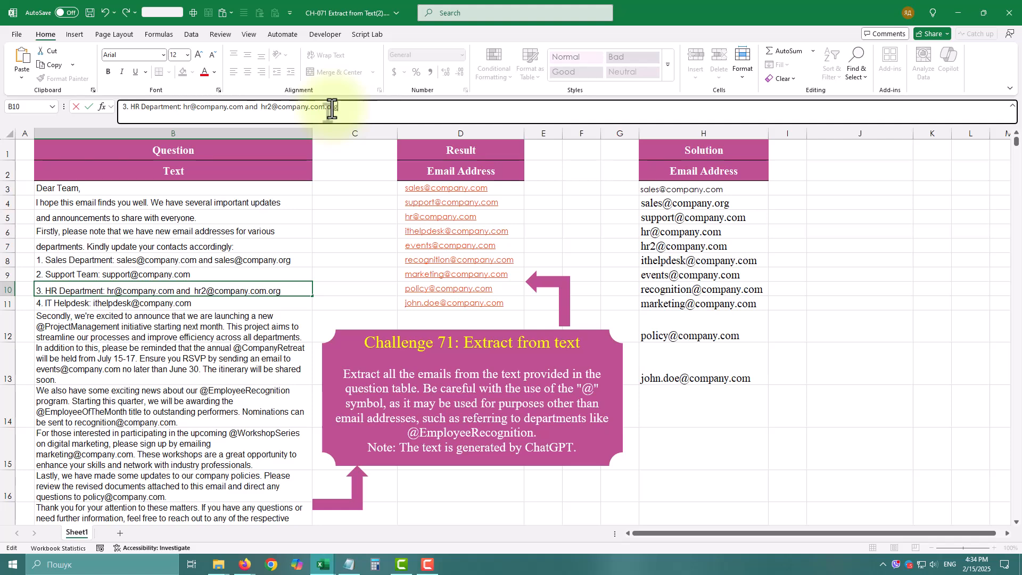
pyautogui.press('Return')
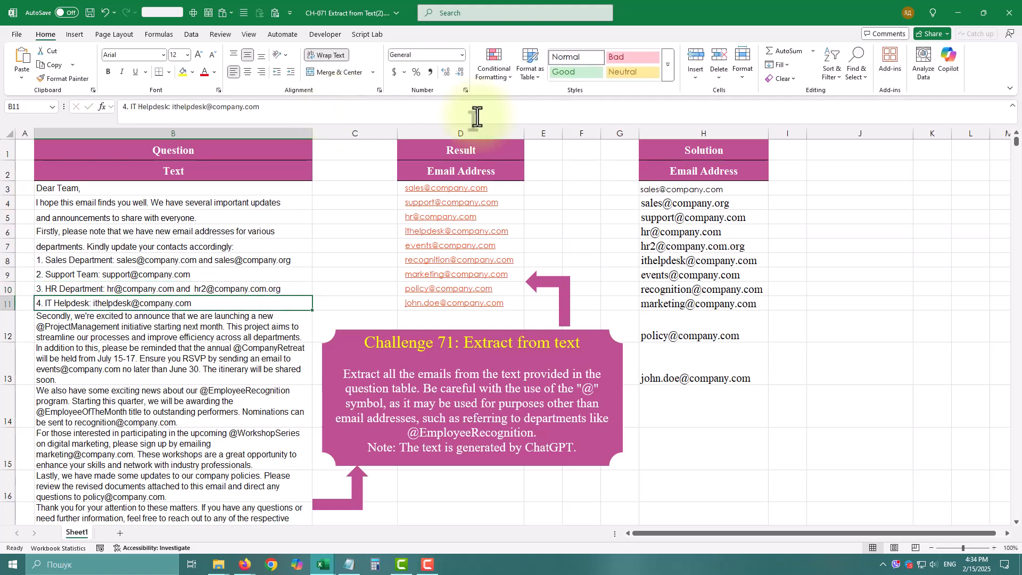
pyautogui.click(712, 248)
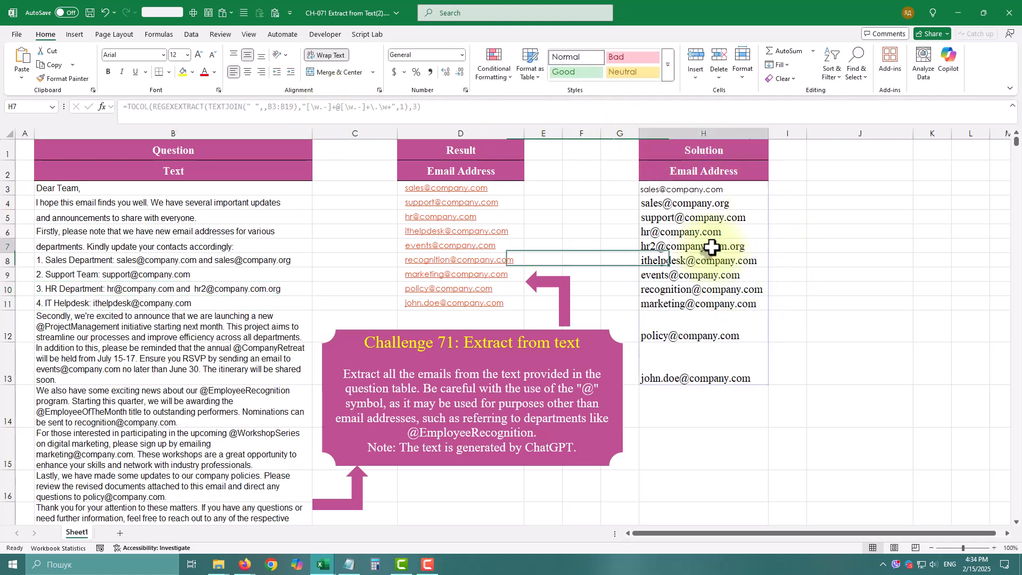